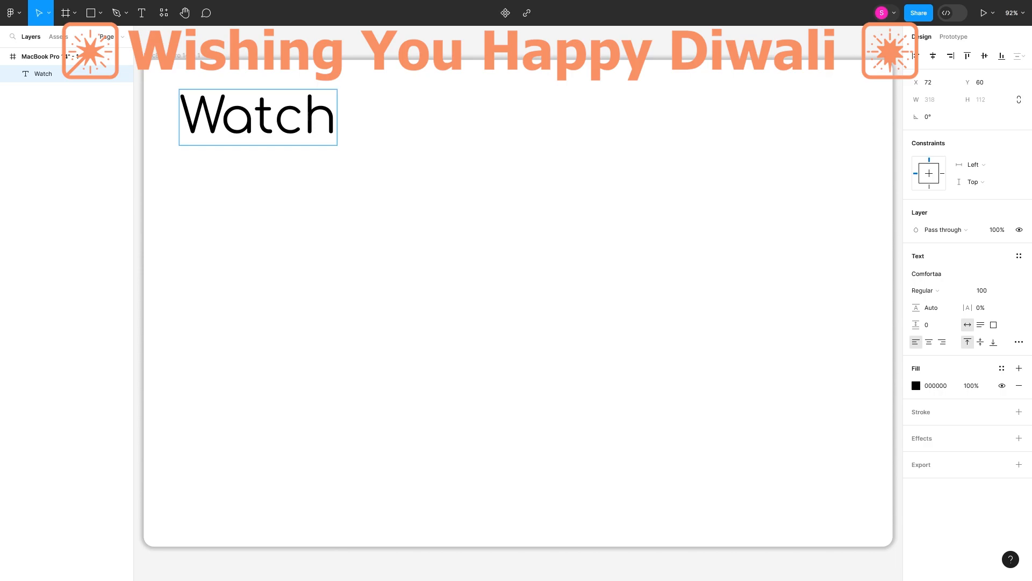
# Step: Set the Watch heading's font to Be Vietnam Bold at size 22
pyautogui.click(927, 273)
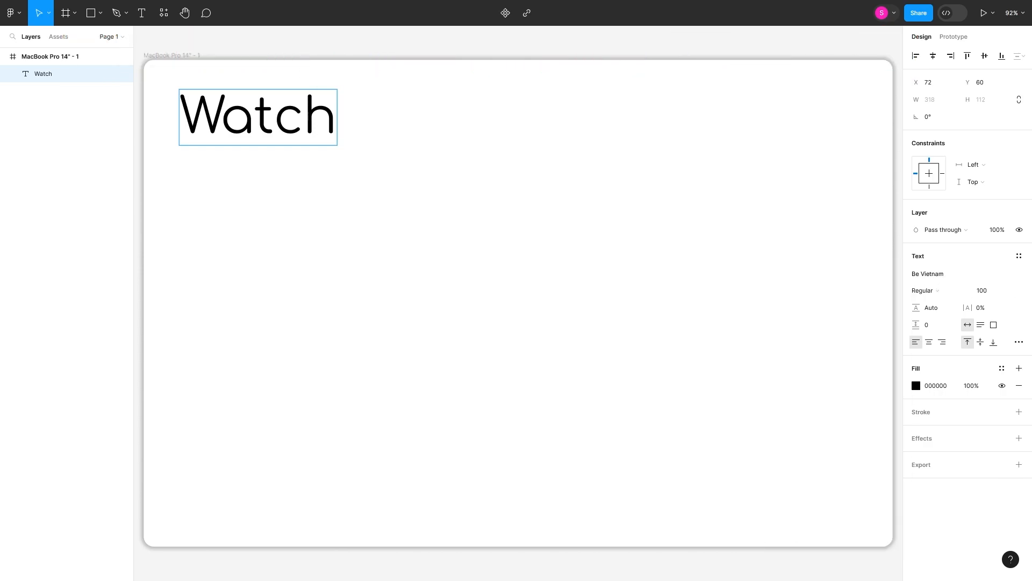
pyautogui.doubleClick(258, 117)
pyautogui.click(927, 273)
pyautogui.click(818, 316)
pyautogui.click(940, 291)
pyautogui.click(937, 325)
pyautogui.click(985, 290)
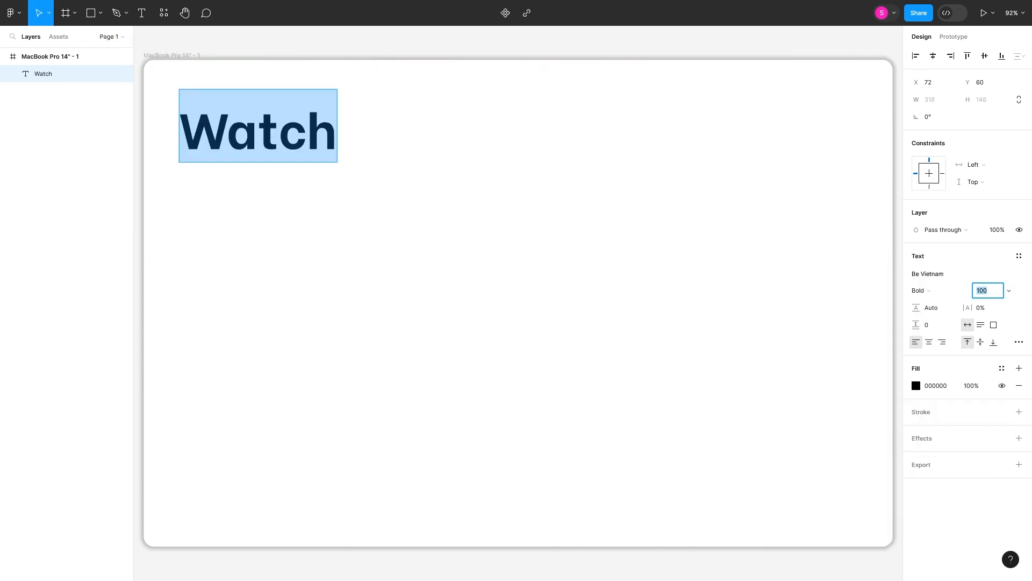
pyautogui.write('22')
pyautogui.press('Return')
# Step: Add a column layout grid to the MacBook Pro frame with 13 stretched columns and a 20 gutter
pyautogui.click(50, 56)
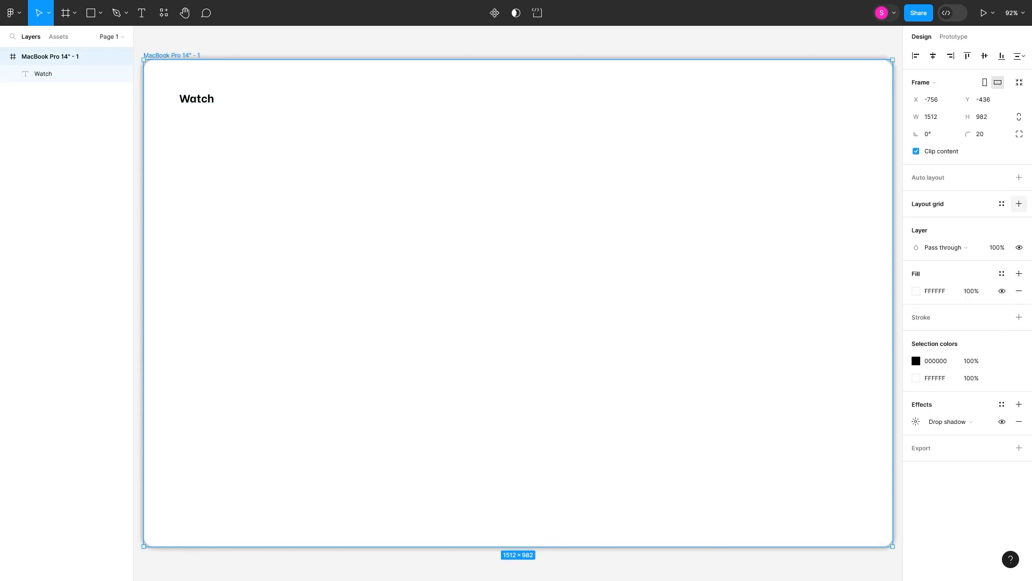
pyautogui.click(1018, 204)
pyautogui.click(917, 221)
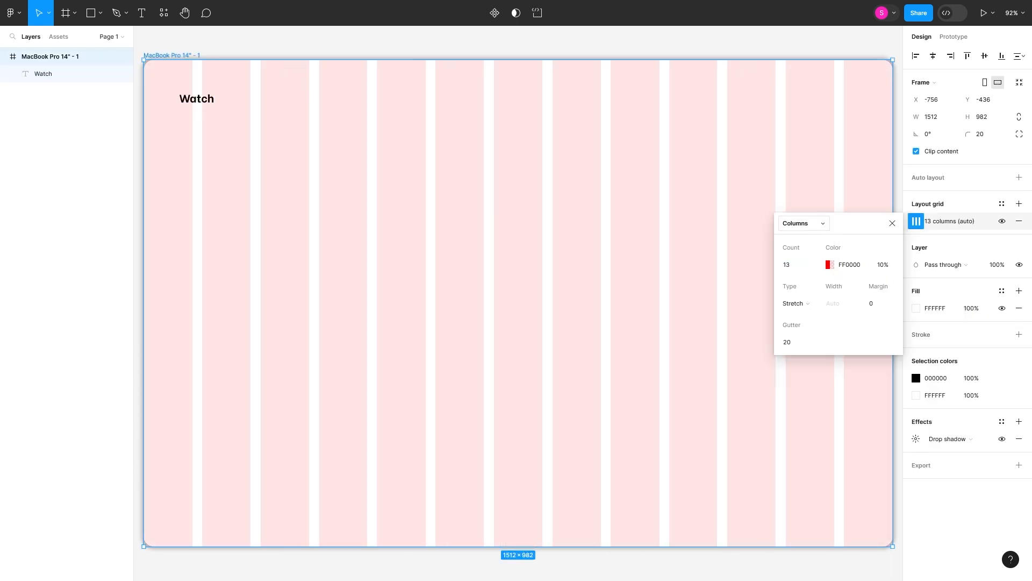
# Step: Copy the Watch text along the header row and rename the copies Home and Services
pyautogui.moveTo(197, 98); pyautogui.dragTo(519, 94)
pyautogui.click(39, 13)
pyautogui.doubleClick(382, 96)
pyautogui.write('Services')
# Step: Add the Programs, Shop and Contact labels to the navigation row by duplicating and retyping the existing label
pyautogui.click(38, 13)
pyautogui.write('s')
pyautogui.press('Escape')
pyautogui.doubleClick(519, 95)
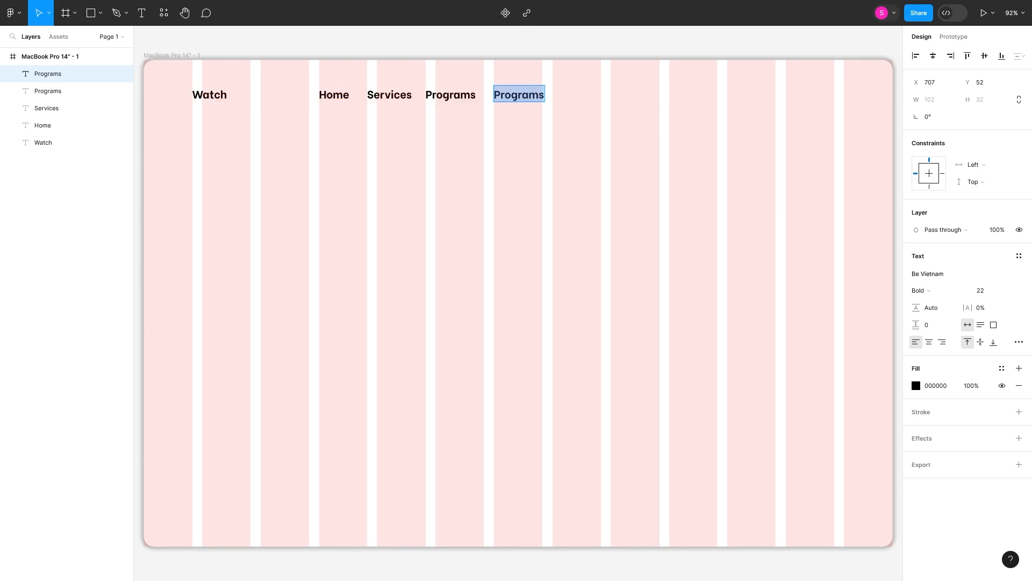
pyautogui.press('Escape')
pyautogui.hotkey('ctrl', 'd')
# Step: Distribute the five navigation labels evenly and set their text to Medium weight at size 18
pyautogui.moveTo(301, 76); pyautogui.dragTo(607, 116)
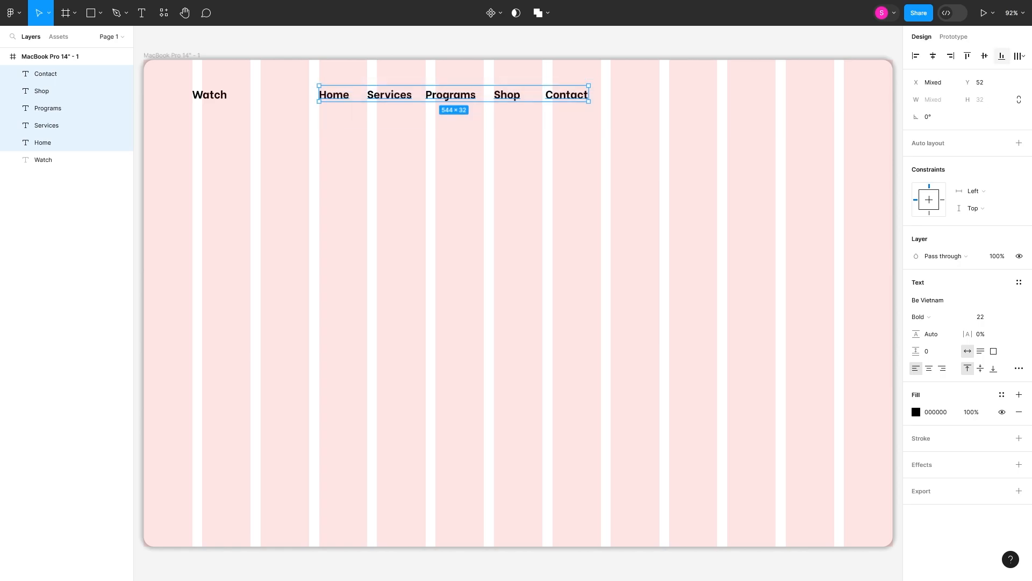
pyautogui.click(1019, 55)
pyautogui.click(947, 110)
pyautogui.click(922, 334)
pyautogui.click(937, 295)
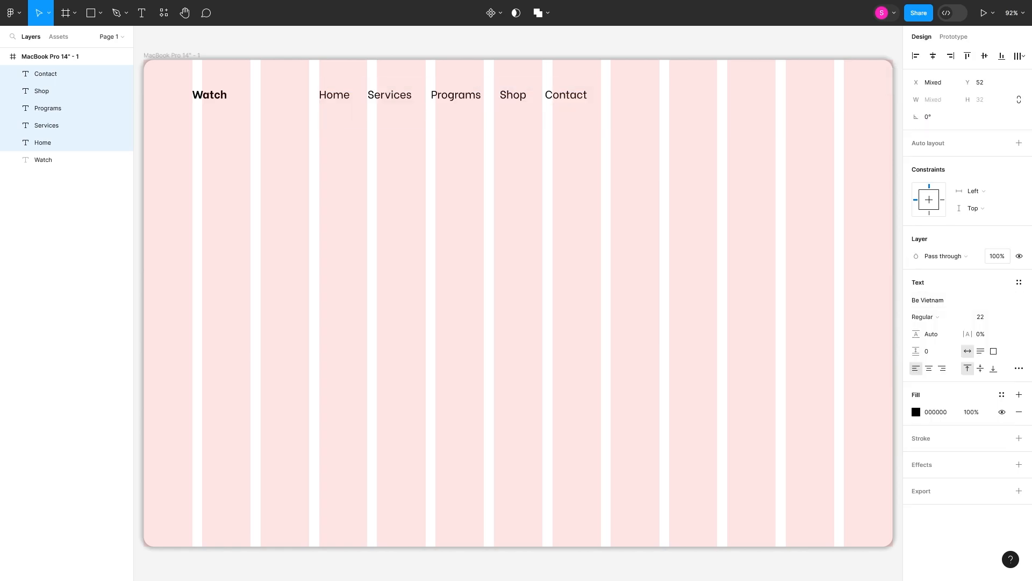
pyautogui.click(926, 318)
pyautogui.click(937, 330)
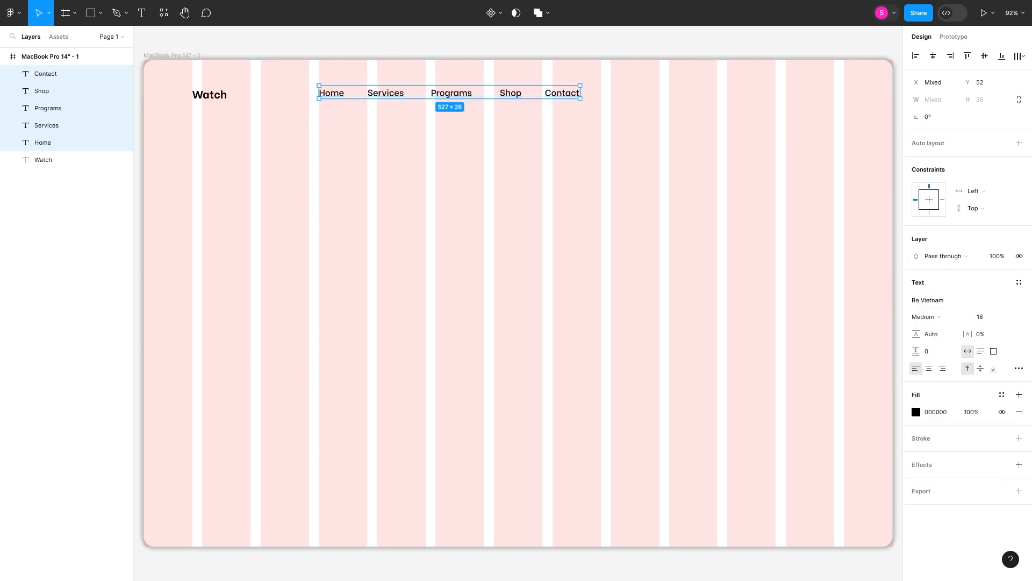
# Step: Shift the five navigation labels towards the middle of the header
pyautogui.rightClick(460, 97)
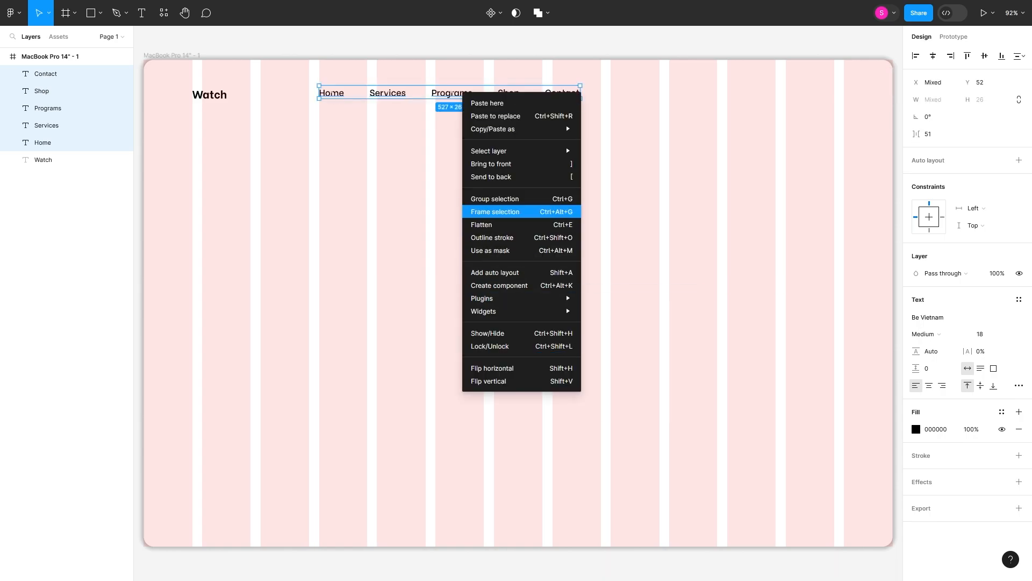
pyautogui.click(510, 208)
pyautogui.moveTo(333, 92); pyautogui.dragTo(400, 100)
pyautogui.click(559, 177)
# Step: Duplicate the Contact label beyond the navigation row and remove the copy again
pyautogui.rightClick(614, 99)
pyautogui.click(637, 230)
pyautogui.click(637, 172)
pyautogui.moveTo(631, 100); pyautogui.dragTo(739, 101)
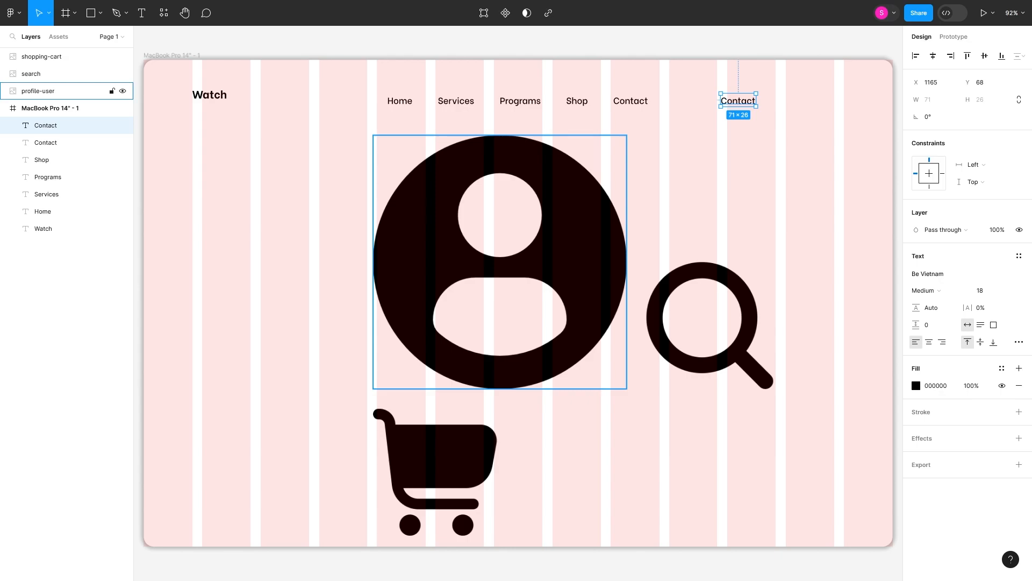
pyautogui.moveTo(500, 261); pyautogui.dragTo(556, 243)
pyautogui.click(738, 101)
pyautogui.press('Delete')
# Step: Scale the profile icon down to 30 × 30 and place it in the header beyond the Contact label
pyautogui.click(556, 243)
pyautogui.moveTo(429, 116); pyautogui.dragTo(655, 343)
pyautogui.moveTo(710, 325); pyautogui.dragTo(772, 195)
pyautogui.click(38, 91)
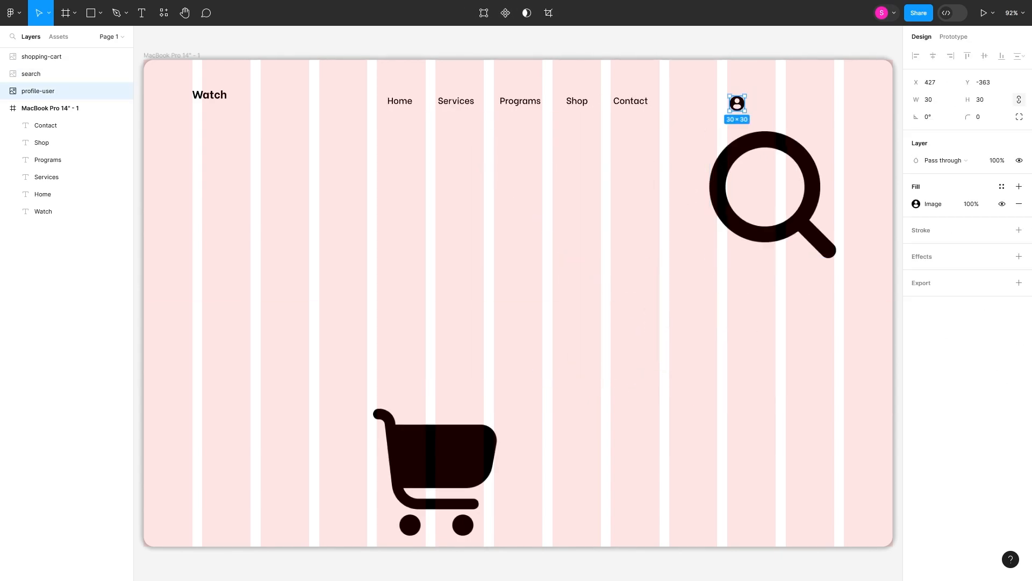
# Step: Resize the search icon to 30 wide and place it in the header beside the profile icon
pyautogui.click(31, 73)
pyautogui.click(931, 99)
pyautogui.write('30')
pyautogui.press('Return')
pyautogui.click(788, 185)
pyautogui.moveTo(717, 138); pyautogui.dragTo(764, 103)
# Step: Move the shopping cart icon up below the header icons and resize it to 30 wide
pyautogui.moveTo(435, 466); pyautogui.dragTo(779, 311)
pyautogui.click(932, 100)
pyautogui.write('30')
pyautogui.press('Return')
# Step: Arrange the header icons in one row in the order search, cart, profile
pyautogui.moveTo(721, 260); pyautogui.dragTo(729, 133)
pyautogui.moveTo(764, 103); pyautogui.dragTo(715, 103)
pyautogui.moveTo(737, 103); pyautogui.dragTo(769, 104)
pyautogui.moveTo(730, 133); pyautogui.dragTo(742, 103)
pyautogui.click(801, 141)
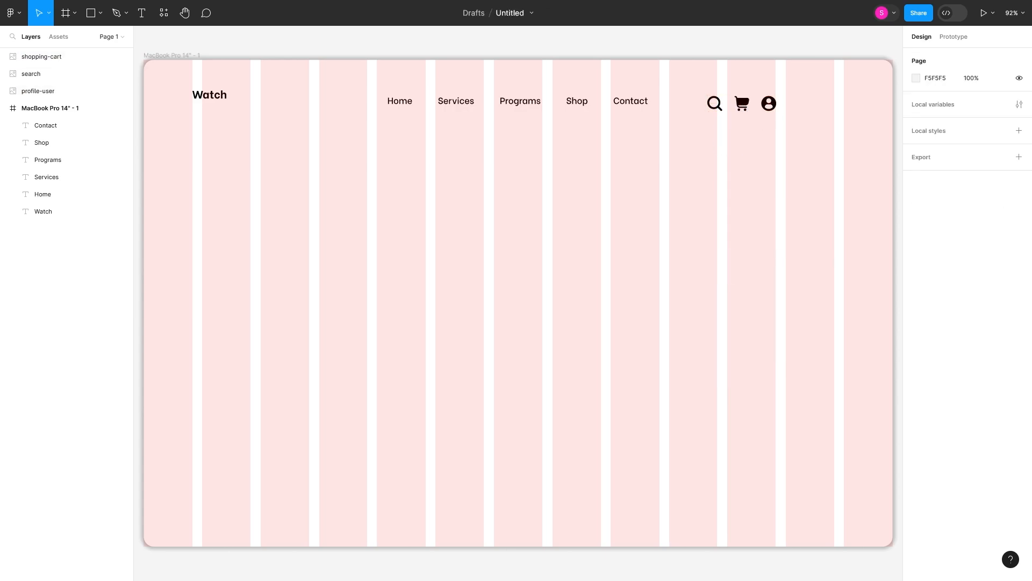
# Step: Align and evenly space the three header icons, move them to the header's far end and group them
pyautogui.moveTo(801, 129); pyautogui.dragTo(717, 92)
pyautogui.click(985, 56)
pyautogui.click(1019, 56)
pyautogui.click(935, 112)
pyautogui.click(802, 135)
pyautogui.moveTo(802, 129); pyautogui.dragTo(783, 99)
pyautogui.hotkey('ctrl', 'g')
# Step: Align the logo, navigation labels and icons on their vertical centres and group them as one header
pyautogui.moveTo(864, 139); pyautogui.dragTo(170, 54)
pyautogui.click(985, 56)
pyautogui.click(860, 138)
pyautogui.moveTo(848, 145); pyautogui.dragTo(202, 94)
pyautogui.rightClick(536, 94)
pyautogui.click(569, 201)
pyautogui.click(583, 231)
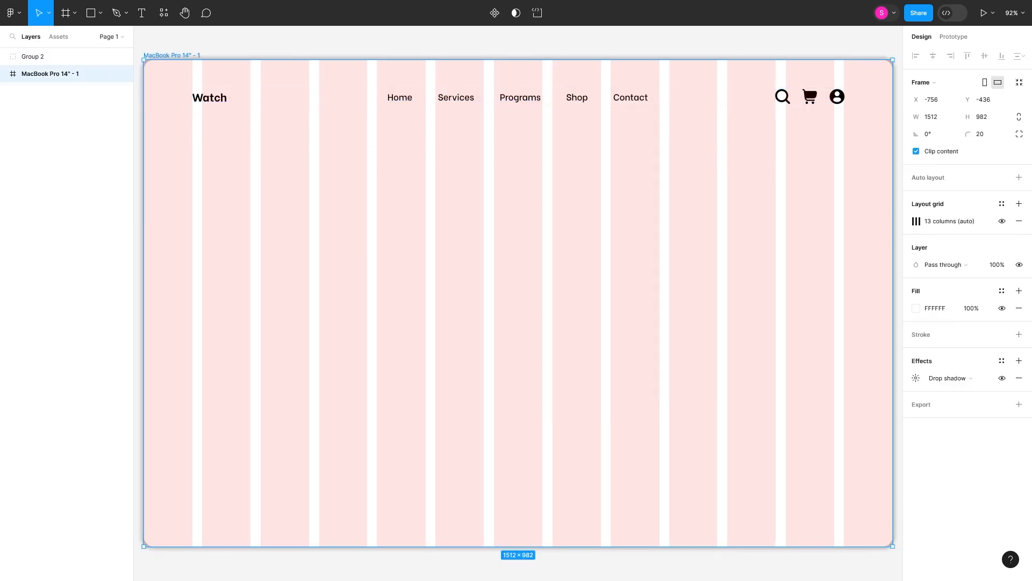
# Step: Paste the watch image into the design, scale it down and position it within the frame below the header
pyautogui.hotkey('ctrl', 'v')
pyautogui.scroll(-5, 521, 383)
pyautogui.moveTo(811, 100); pyautogui.dragTo(354, 559)
pyautogui.moveTo(293, 570); pyautogui.dragTo(518, 319)
pyautogui.moveTo(578, 308); pyautogui.dragTo(531, 355)
pyautogui.moveTo(493, 395); pyautogui.dragTo(465, 356)
pyautogui.moveTo(504, 318)
pyautogui.mouseDown()
pyautogui.moveTo(491, 331)
pyautogui.moveTo(523, 284)
pyautogui.moveTo(488, 318)
pyautogui.mouseUp()
pyautogui.scroll(5, 489, 343)
pyautogui.moveTo(436, 371)
pyautogui.mouseDown()
pyautogui.moveTo(447, 362)
pyautogui.moveTo(427, 362)
pyautogui.mouseUp()
# Step: Draw a circle about 397 × 397 with the Ellipse tool and place it beside the watch image
pyautogui.click(100, 13)
pyautogui.click(59, 76)
pyautogui.moveTo(425, 307); pyautogui.dragTo(551, 450)
pyautogui.moveTo(484, 381); pyautogui.dragTo(558, 381)
# Step: Open remove.bg in a new browser tab and paste the watch image for background removal
pyautogui.hotkey('ctrl', 't')
pyautogui.write('n')
pyautogui.press('BackSpace')
pyautogui.write('bg')
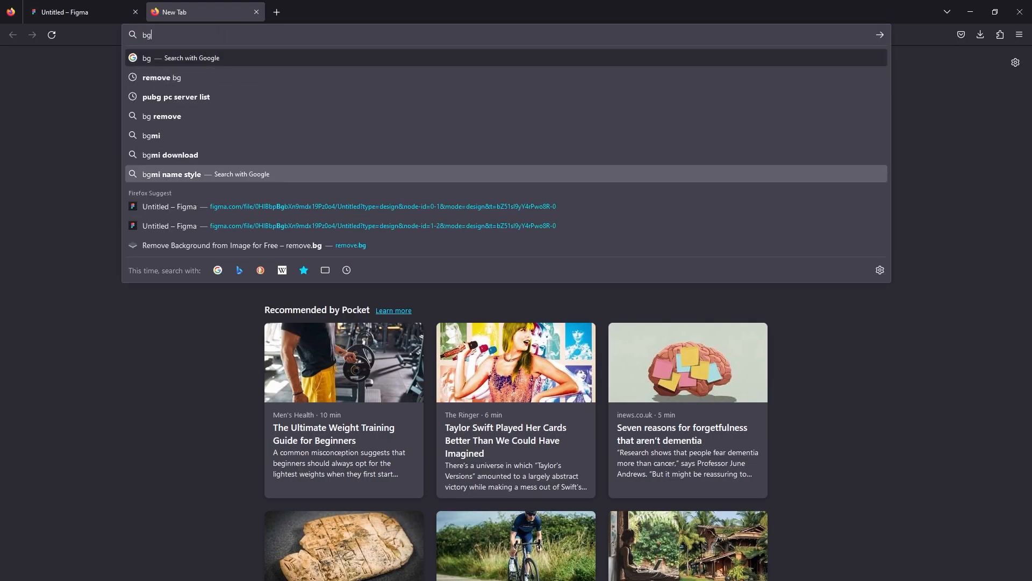
pyautogui.click(420, 244)
pyautogui.hotkey('ctrl', 'v')
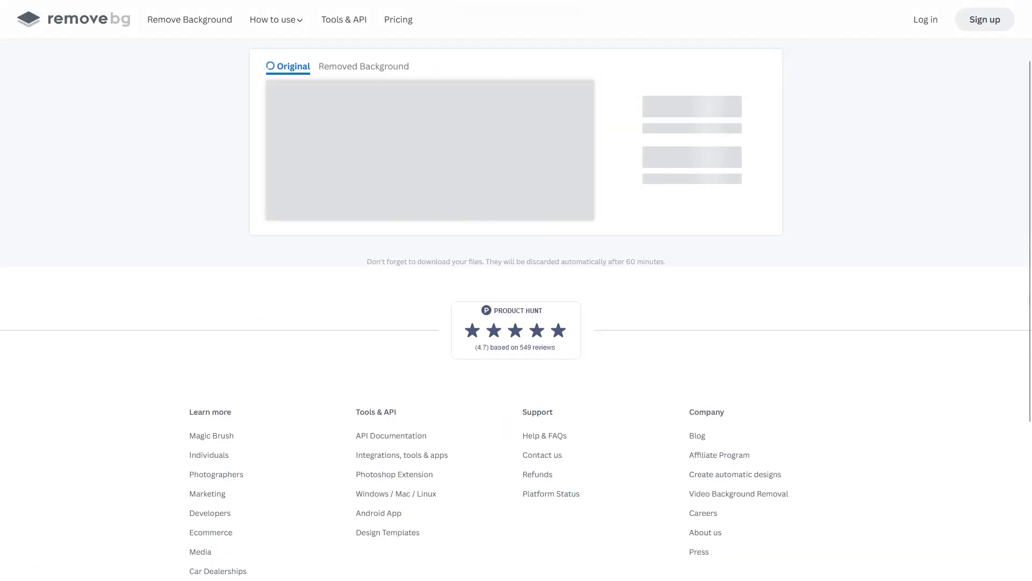
# Step: Open the GFPGAN model on replicate.com and run it on the background-free watch image with version v1.4 and scale 20
pyautogui.hotkey('ctrl', 't')
pyautogui.write('replicate.com/')
pyautogui.click(290, 168)
pyautogui.scroll(-5, 363, 277)
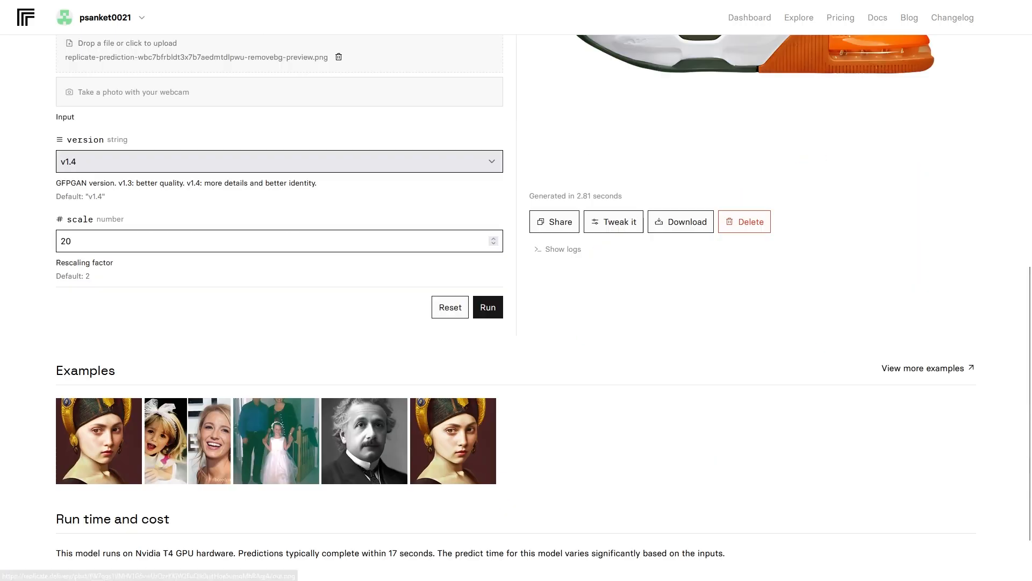
pyautogui.click(482, 307)
pyautogui.scroll(5, 481, 307)
pyautogui.scroll(-6, 482, 307)
pyautogui.scroll(8, 481, 307)
pyautogui.scroll(-8, 482, 307)
pyautogui.scroll(3, 280, 269)
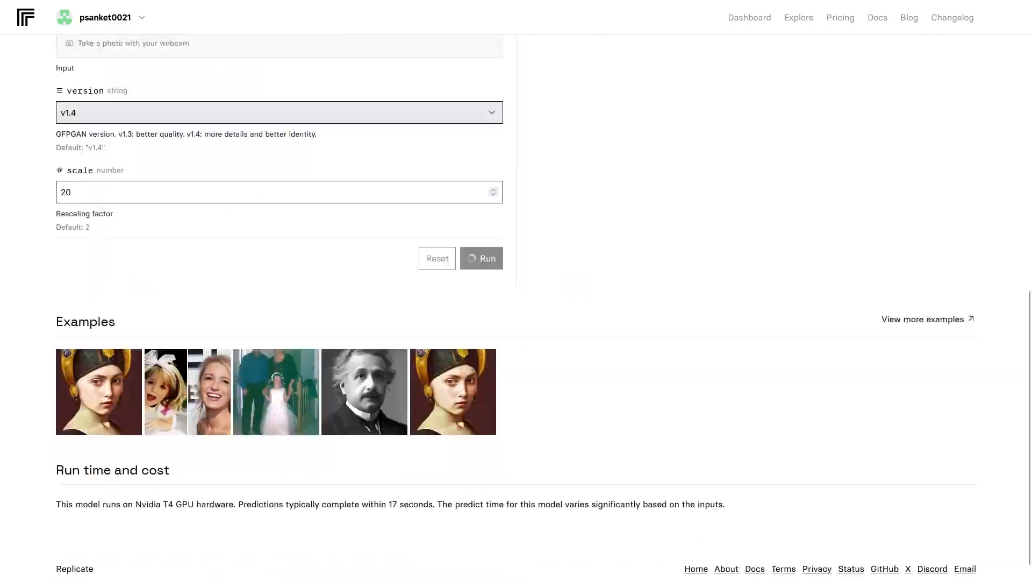
pyautogui.scroll(-3, 279, 268)
pyautogui.scroll(8, 280, 269)
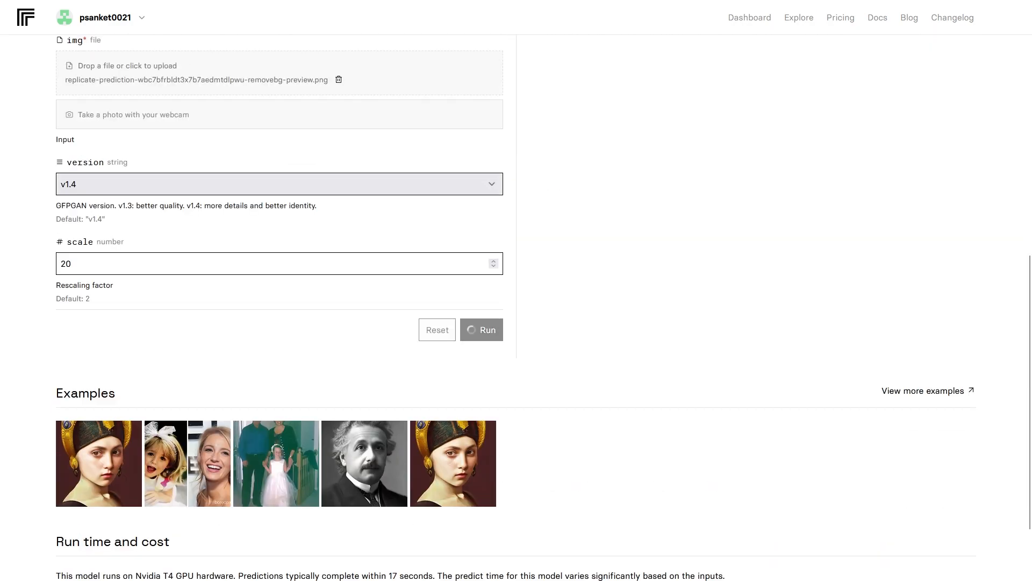
pyautogui.scroll(-5, 280, 269)
pyautogui.scroll(10, 279, 269)
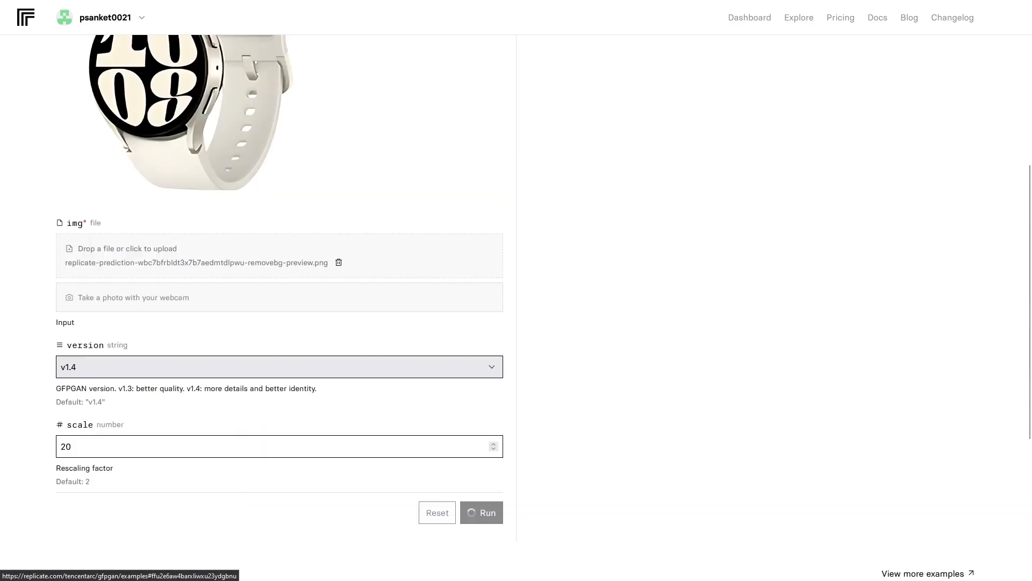
pyautogui.scroll(-8, 279, 269)
pyautogui.scroll(8, 279, 269)
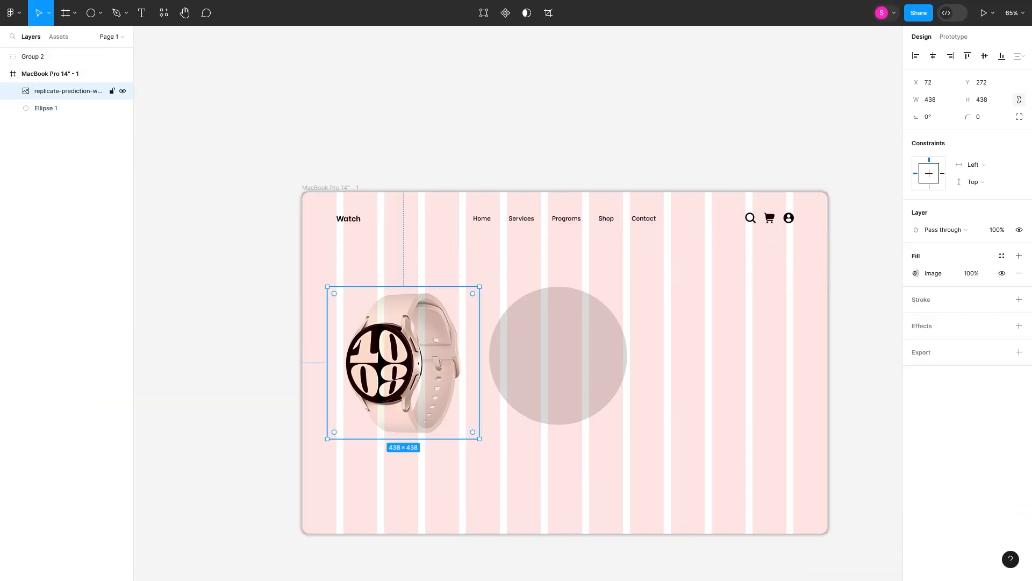
# Step: Replace the old watch image in the frame with the enhanced background-free one and position it
pyautogui.press('Delete')
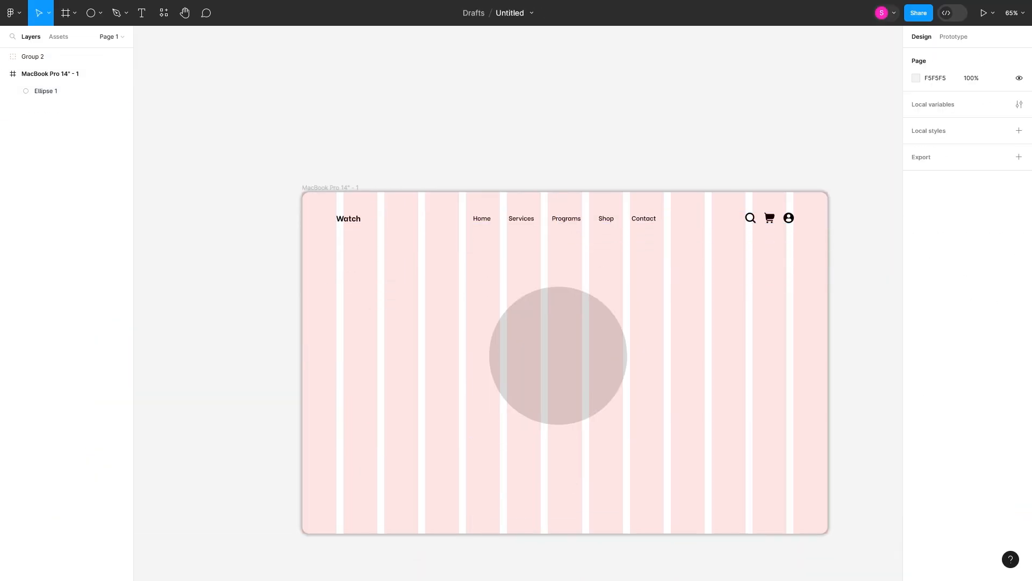
pyautogui.hotkey('ctrl', 'v')
pyautogui.moveTo(425, 366); pyautogui.dragTo(424, 355)
# Step: Move the circle partly behind the watch strap and fill it with orange F89266
pyautogui.moveTo(559, 356); pyautogui.dragTo(507, 356)
pyautogui.click(916, 273)
pyautogui.click(812, 445)
pyautogui.moveTo(841, 307)
pyautogui.mouseDown()
pyautogui.moveTo(832, 307)
pyautogui.moveTo(850, 307)
pyautogui.mouseUp()
# Step: Duplicate the orange circle, enlarge the original to 493 × 493 and centre the smaller copy inside it
pyautogui.hotkey('ctrl', 'd')
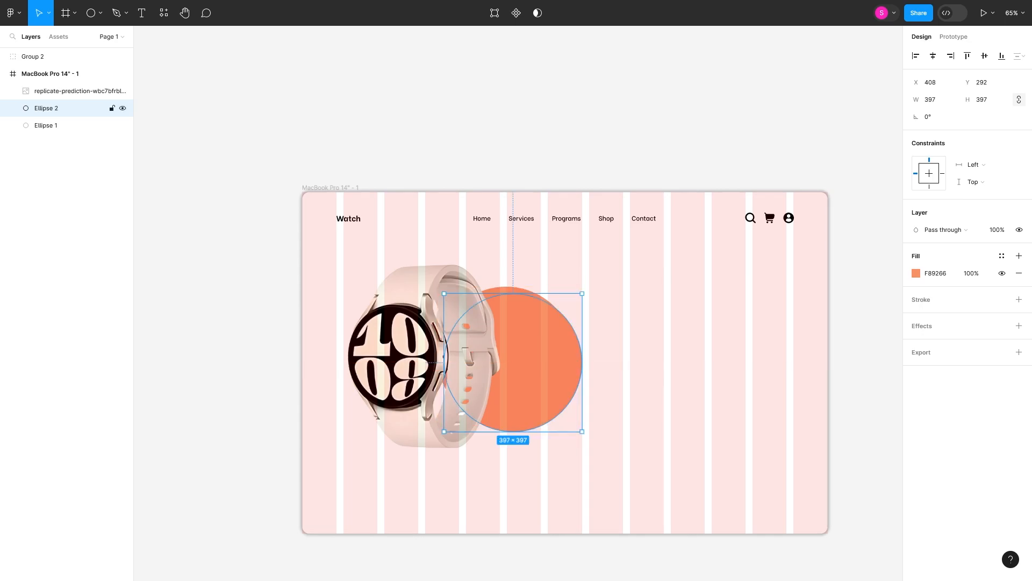
pyautogui.moveTo(537, 361); pyautogui.dragTo(532, 402)
pyautogui.click(530, 320)
pyautogui.moveTo(575, 286); pyautogui.dragTo(592, 269)
pyautogui.moveTo(532, 401); pyautogui.dragTo(536, 355)
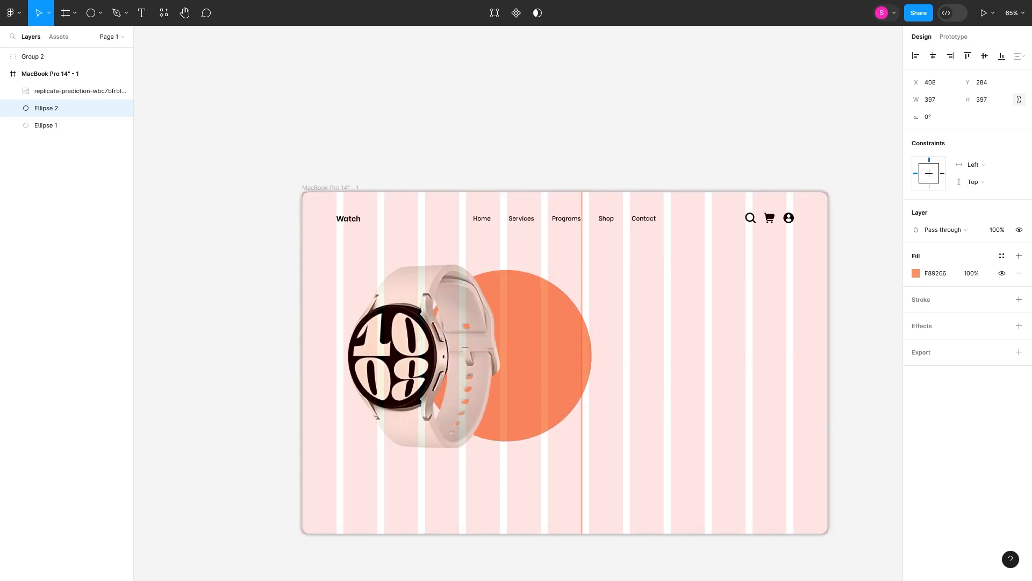
# Step: Set the outer circle's fill to F99266 at 62% opacity
pyautogui.click(916, 273)
pyautogui.moveTo(850, 306); pyautogui.dragTo(810, 336)
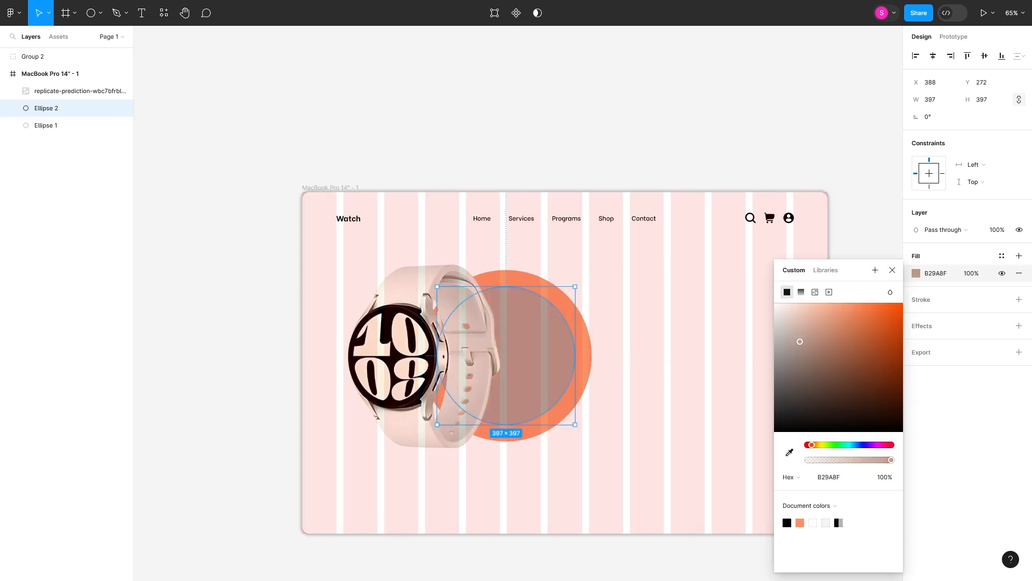
pyautogui.click(584, 354)
pyautogui.click(916, 274)
pyautogui.moveTo(850, 306)
pyautogui.mouseDown()
pyautogui.moveTo(833, 306)
pyautogui.moveTo(851, 306)
pyautogui.mouseUp()
pyautogui.moveTo(891, 459); pyautogui.dragTo(860, 459)
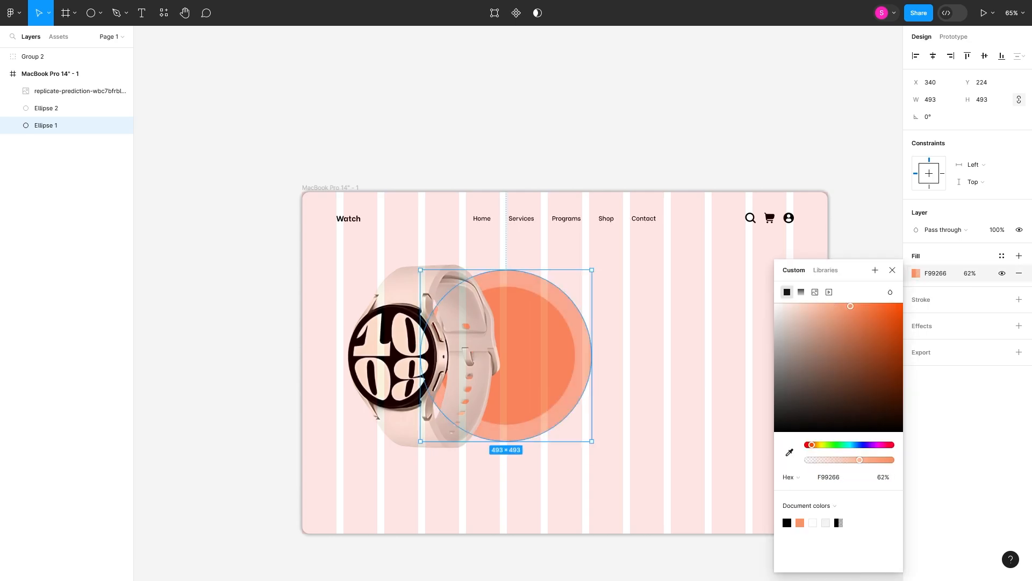
pyautogui.press('Escape')
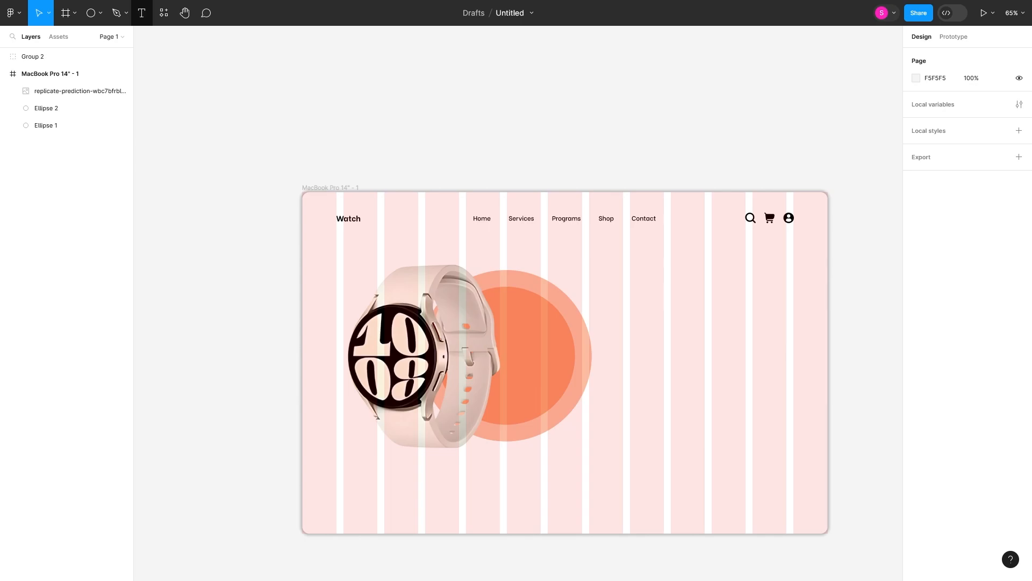
# Step: Add the text Galaxy over the orange circles and set its font to Comfortaa
pyautogui.press('t')
pyautogui.click(537, 333)
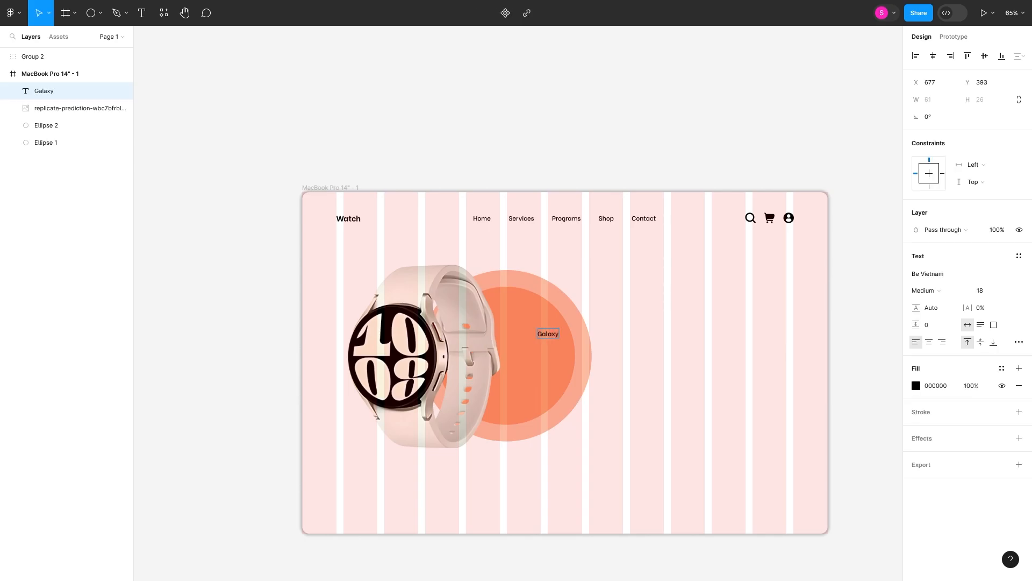
pyautogui.click(927, 273)
pyautogui.write('Comfortaa')
pyautogui.press('Return')
pyautogui.hotkey('ctrl', 'a')
pyautogui.click(927, 274)
pyautogui.press('Return')
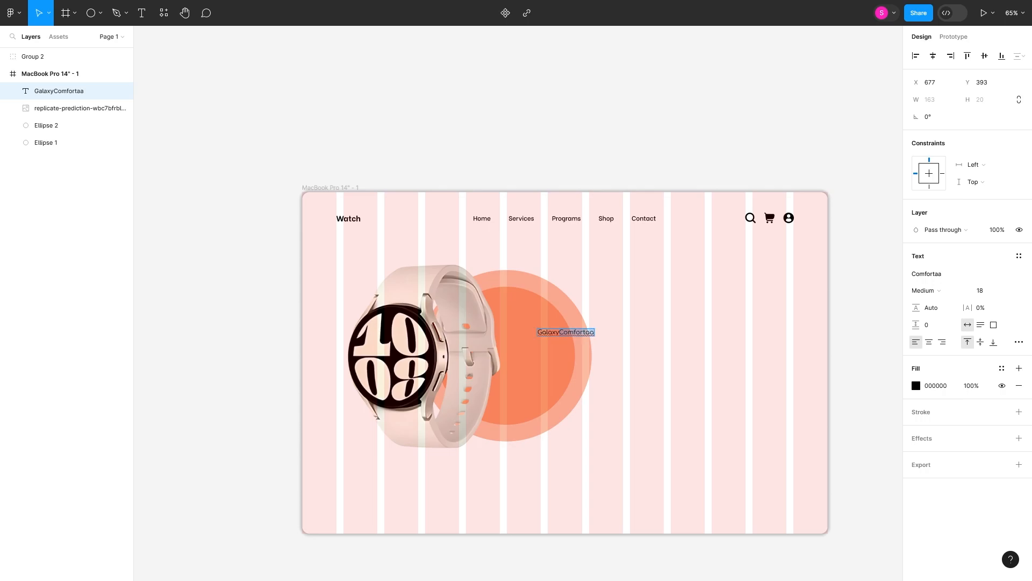
# Step: Set the Galaxy text to size 83 and Bold weight
pyautogui.hotkey('ctrl', 'a')
pyautogui.click(984, 290)
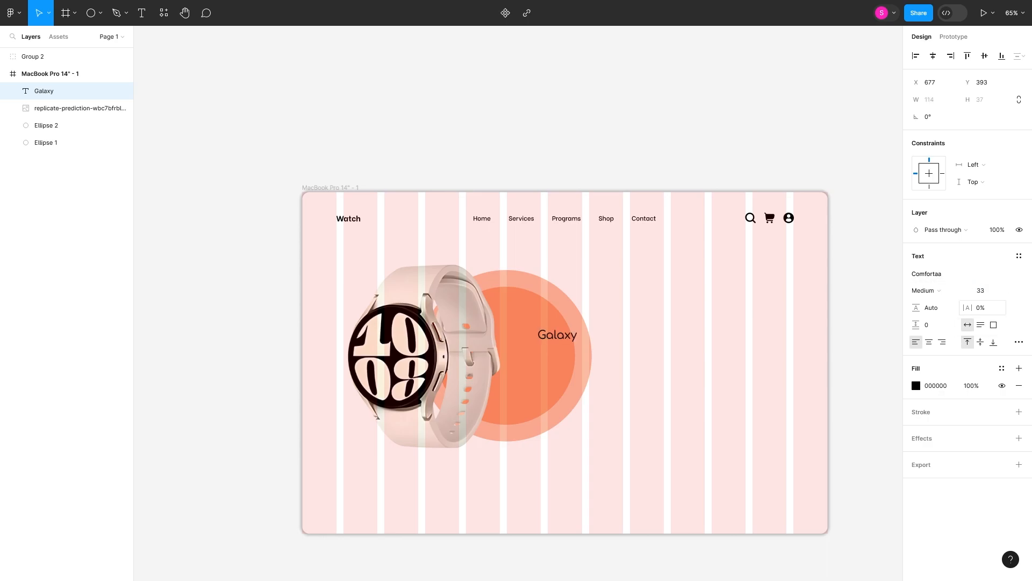
pyautogui.write('83')
pyautogui.press('Return')
pyautogui.click(925, 290)
pyautogui.click(930, 318)
pyautogui.press('Escape')
# Step: Place a copy of the Galaxy text directly below it and change its wording to Active
pyautogui.moveTo(588, 344); pyautogui.dragTo(566, 361)
pyautogui.doubleClick(566, 362)
pyautogui.write('Activ')
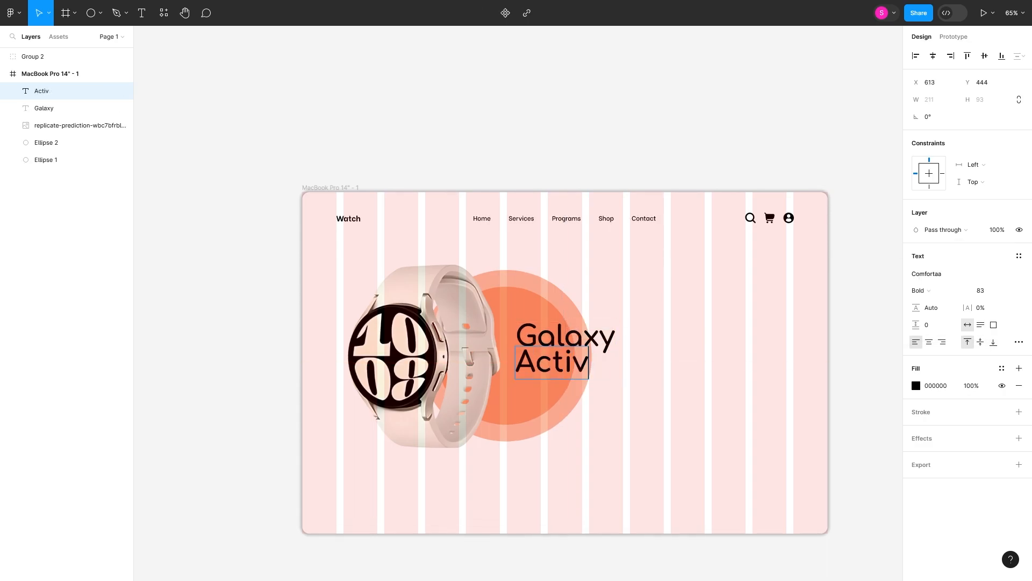
# Step: Change the font of the Active text to Be Vietnam
pyautogui.hotkey('ctrl', 'a')
pyautogui.click(927, 273)
pyautogui.click(804, 319)
pyautogui.click(833, 384)
pyautogui.scroll(10, 833, 385)
pyautogui.scroll(20, 833, 385)
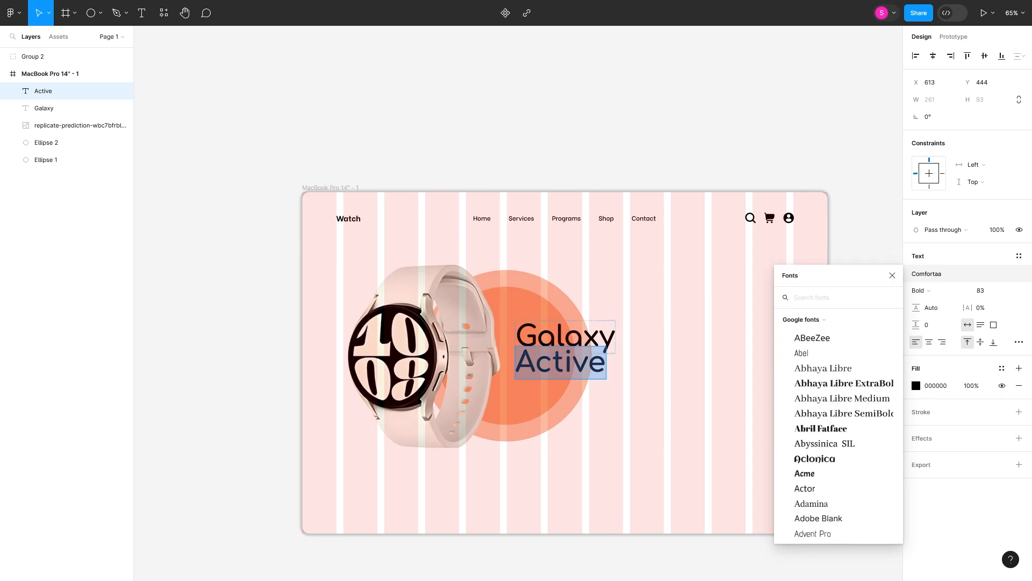
pyautogui.click(817, 297)
pyautogui.write('Be vietnam')
pyautogui.click(817, 316)
pyautogui.press('Escape')
# Step: Set the Active text to size 93 and place a copy of the Galaxy text over the original
pyautogui.moveTo(562, 371); pyautogui.dragTo(565, 339)
pyautogui.click(981, 290)
pyautogui.press('Up')
pyautogui.press('Up')
pyautogui.press('Up')
pyautogui.press('Up')
pyautogui.press('Up')
pyautogui.press('Up')
pyautogui.press('Up')
pyautogui.press('Up')
pyautogui.press('Up')
pyautogui.press('Up')
pyautogui.press('Escape')
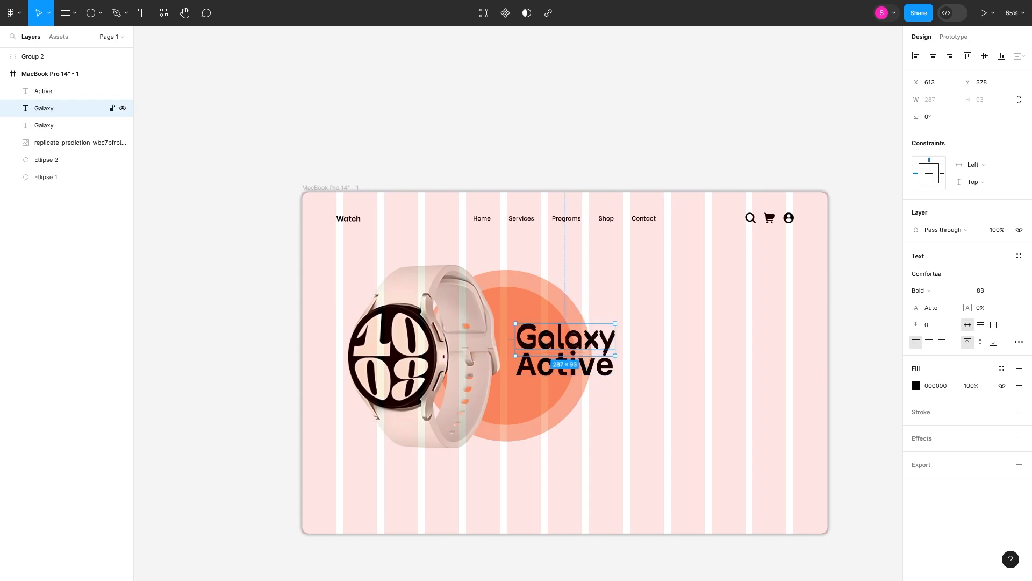
# Step: Recolour the lower Galaxy text with the light orange sampled from the outer circle
pyautogui.click(661, 322)
pyautogui.click(44, 125)
pyautogui.click(916, 385)
pyautogui.click(789, 452)
pyautogui.click(585, 380)
# Step: Duplicate the Active text in place and fill the lower copy with the outer circle's light orange
pyautogui.moveTo(565, 370); pyautogui.dragTo(564, 373)
pyautogui.press('Escape')
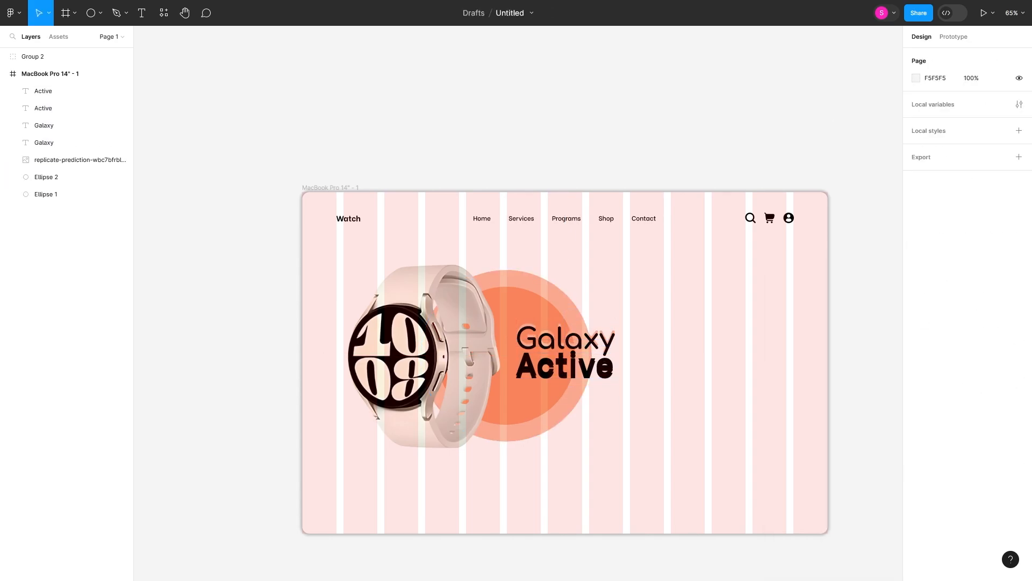
pyautogui.click(44, 108)
pyautogui.click(916, 386)
pyautogui.click(789, 452)
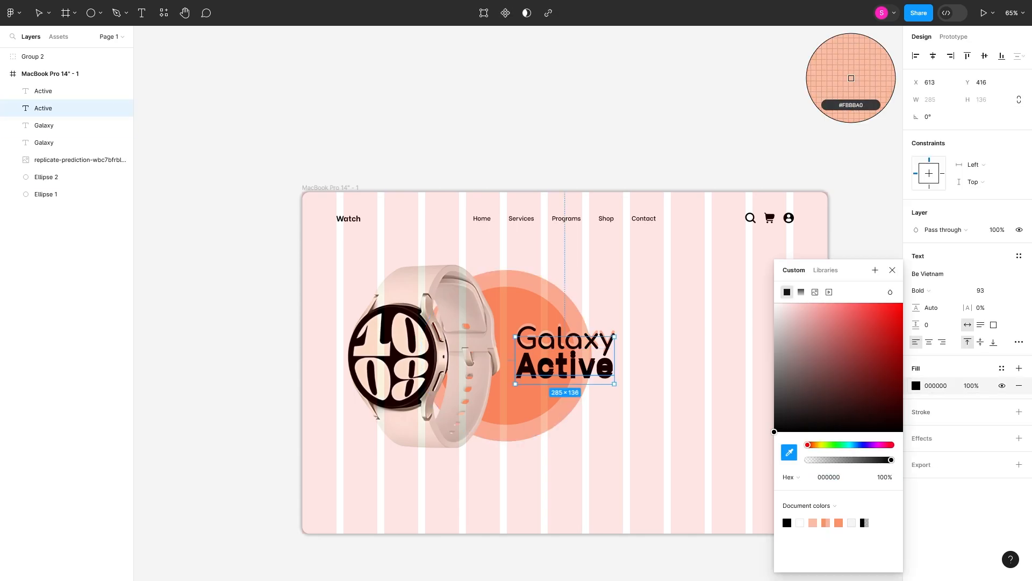
pyautogui.click(585, 379)
# Step: Place a small copy of the light orange circle below the end of the Active text
pyautogui.click(661, 344)
pyautogui.moveTo(565, 303); pyautogui.dragTo(766, 381)
pyautogui.moveTo(794, 347); pyautogui.dragTo(605, 440)
# Step: Place three copies of the Galaxy text in a row below the watch at size 18, reworded Material, Design and Process
pyautogui.moveTo(564, 340); pyautogui.dragTo(427, 473)
pyautogui.click(980, 290)
pyautogui.write('22')
pyautogui.press('Return')
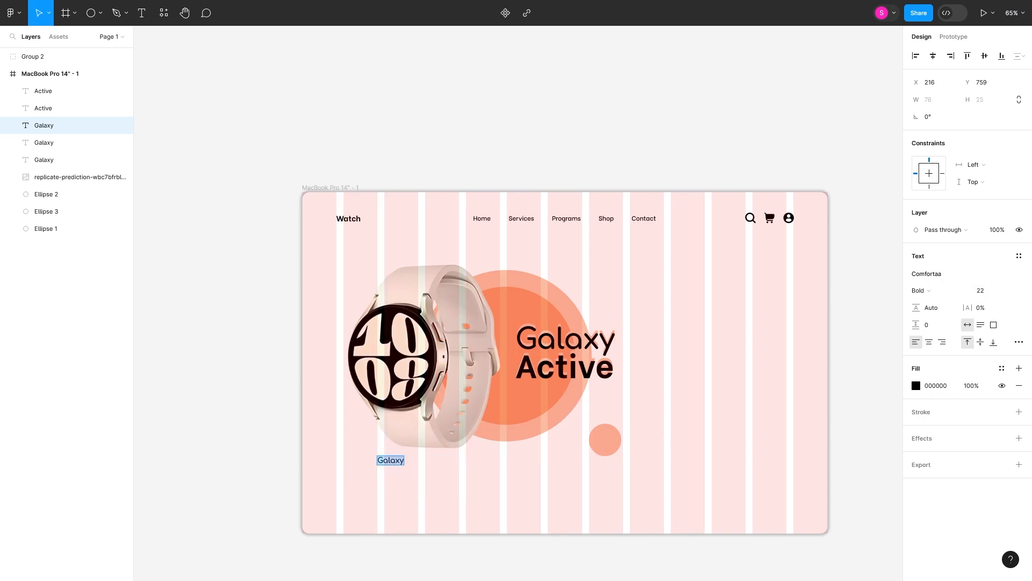
pyautogui.click(919, 290)
pyautogui.click(925, 290)
pyautogui.moveTo(391, 459); pyautogui.dragTo(464, 473)
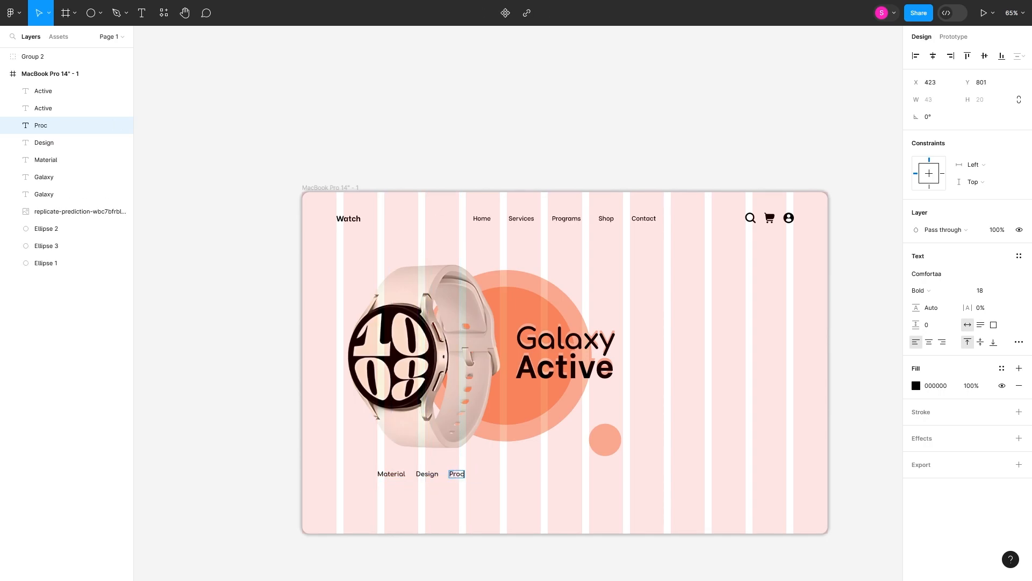
pyautogui.click(516, 500)
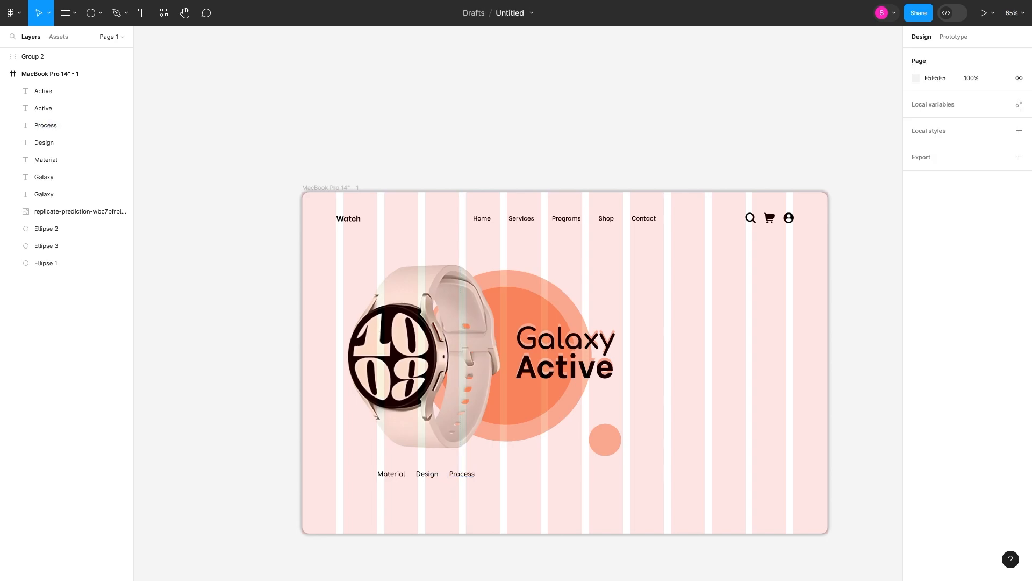
# Step: Align the Material, Design and Process labels on their vertical centres and space them evenly
pyautogui.moveTo(360, 457); pyautogui.dragTo(487, 489)
pyautogui.click(985, 56)
pyautogui.click(1023, 56)
pyautogui.click(946, 111)
pyautogui.click(866, 150)
# Step: Draw a vertical line about 268 px long to the right of the Galaxy Active headline
pyautogui.press('l')
pyautogui.moveTo(637, 363); pyautogui.dragTo(638, 378)
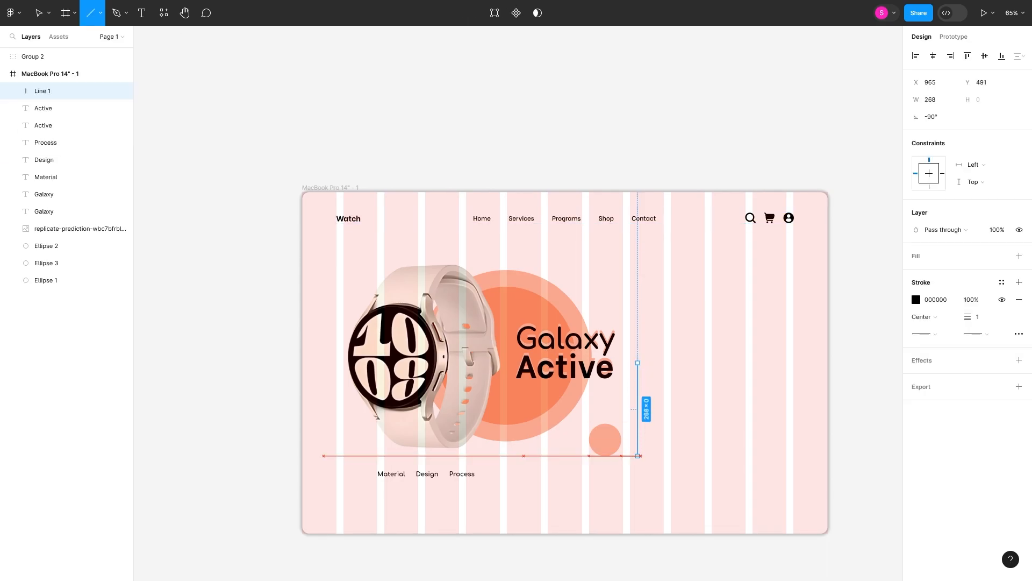
pyautogui.moveTo(638, 455); pyautogui.dragTo(638, 455)
# Step: Colour the vertical line with the orange sampled from the inner circle, then adjust its stroke weight and end cap
pyautogui.click(916, 299)
pyautogui.click(789, 452)
pyautogui.click(559, 392)
pyautogui.moveTo(969, 317); pyautogui.dragTo(976, 317)
pyautogui.click(923, 334)
pyautogui.click(933, 421)
# Step: Copy the Process text above the vertical line, reword it Smart Watch and style it as rotated, widely spaced uppercase
pyautogui.moveTo(461, 474)
pyautogui.mouseDown()
pyautogui.moveTo(639, 326)
pyautogui.moveTo(638, 339)
pyautogui.mouseUp()
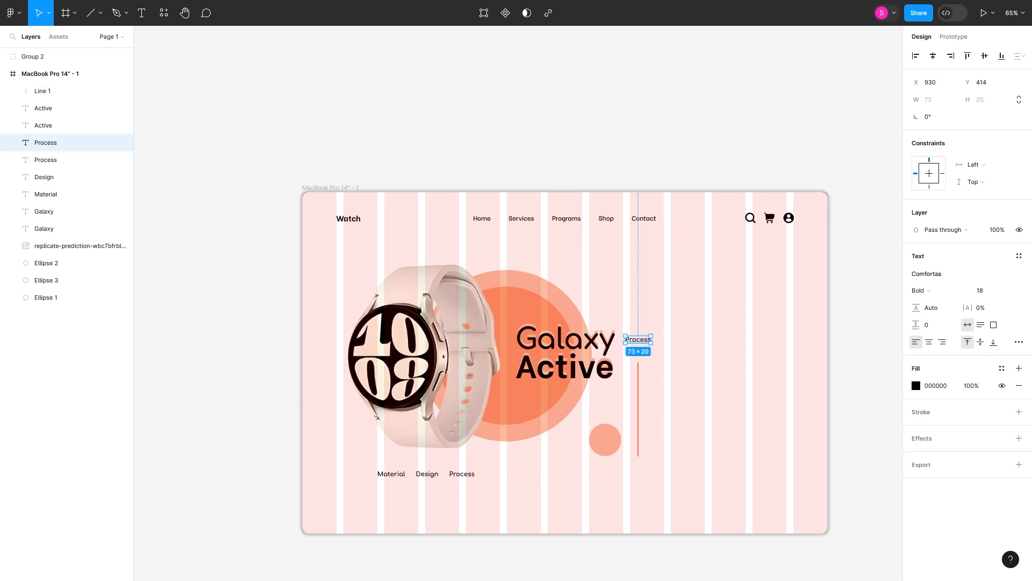
pyautogui.write('ch')
pyautogui.moveTo(916, 307); pyautogui.dragTo(918, 308)
pyautogui.moveTo(916, 325); pyautogui.dragTo(978, 307)
pyautogui.click(1018, 342)
pyautogui.click(853, 346)
pyautogui.click(721, 344)
pyautogui.click(721, 344)
# Step: Place a copy of the Material text right of the Smart Watch label and reword it Super Luxury Super Watch
pyautogui.moveTo(391, 473); pyautogui.dragTo(679, 280)
pyautogui.doubleClick(678, 280)
pyautogui.write('S')
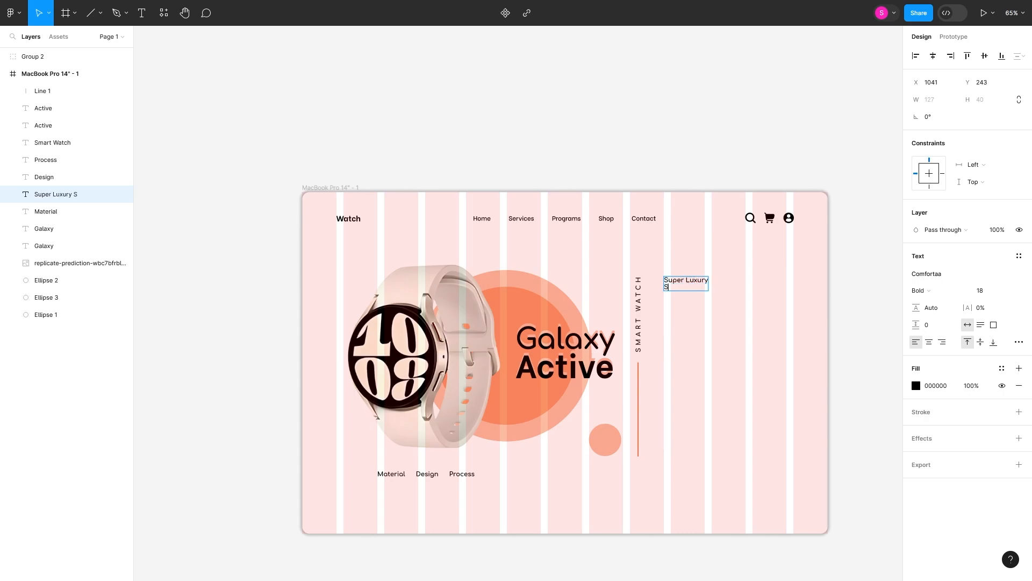
# Step: Give the first word Super and the word Watch in the Super Luxury Super Watch heading a lighter weight
pyautogui.click(929, 290)
pyautogui.doubleClick(686, 283)
pyautogui.doubleClick(675, 280)
pyautogui.click(921, 290)
pyautogui.click(936, 265)
pyautogui.doubleClick(695, 287)
pyautogui.click(933, 274)
pyautogui.click(922, 290)
pyautogui.click(936, 265)
# Step: Set the Super Luxury Super Watch heading to size 55 and reposition it beside the Smart Watch label
pyautogui.click(893, 276)
pyautogui.write('55')
pyautogui.press('Return')
pyautogui.moveTo(727, 299); pyautogui.dragTo(722, 306)
pyautogui.click(715, 387)
# Step: Scale down the watch image and the three orange circles together
pyautogui.click(605, 440)
pyautogui.keyDown('shift'); pyautogui.click(562, 409); pyautogui.keyUp('shift')
pyautogui.keyDown('shift'); pyautogui.click(540, 399); pyautogui.keyUp('shift')
pyautogui.keyDown('shift'); pyautogui.click(457, 371); pyautogui.keyUp('shift')
pyautogui.moveTo(622, 456); pyautogui.dragTo(588, 434)
# Step: Move the Galaxy Active headline about 60 px left and 20 px up, and shift the Smart Watch label with its line left
pyautogui.click(584, 368)
pyautogui.click(615, 400)
pyautogui.moveTo(622, 395); pyautogui.dragTo(596, 333)
pyautogui.hotkey('shift', 'Left')
pyautogui.hotkey('shift', 'Left')
pyautogui.hotkey('shift', 'Left')
pyautogui.hotkey('shift', 'Left')
pyautogui.hotkey('shift', 'Left')
pyautogui.hotkey('shift', 'Left')
pyautogui.hotkey('shift', 'Up')
pyautogui.hotkey('shift', 'Up')
pyautogui.moveTo(621, 425); pyautogui.dragTo(649, 339)
pyautogui.hotkey('shift', 'Left')
# Step: Refine the heading's font weights, with Luxury and the second Super bold and the other words light
pyautogui.moveTo(727, 304); pyautogui.dragTo(660, 294)
pyautogui.click(723, 376)
pyautogui.doubleClick(721, 295)
pyautogui.moveTo(788, 315); pyautogui.dragTo(660, 295)
pyautogui.click(936, 274)
pyautogui.click(925, 290)
pyautogui.click(934, 265)
pyautogui.click(926, 290)
pyautogui.click(935, 277)
pyautogui.click(720, 376)
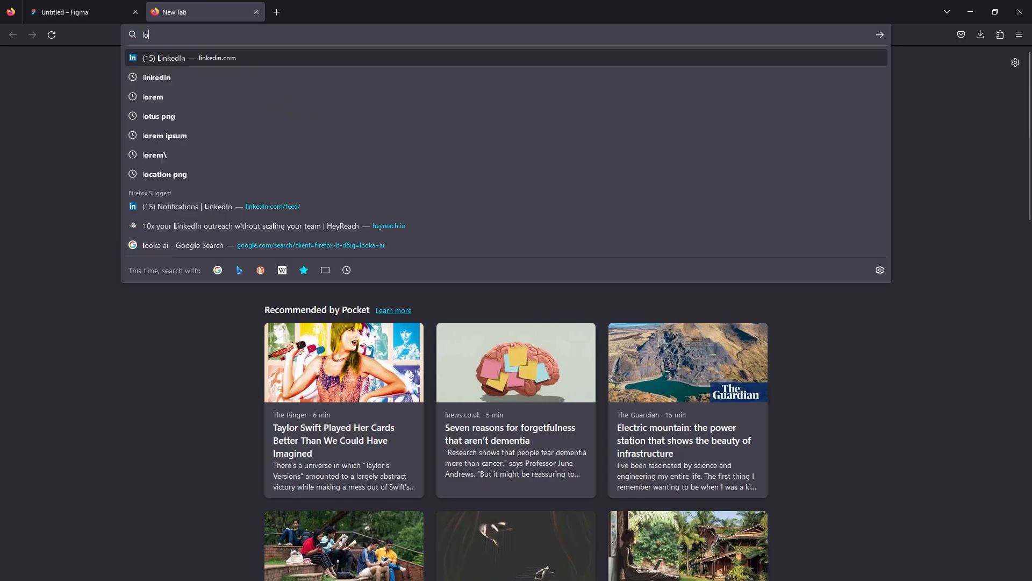
# Step: Search the web for lorem ipsum in a new browser tab and open the Lorem Ipsum Generator
pyautogui.press('Return')
pyautogui.click(207, 304)
# Step: Generate 1 paragraph of placeholder text and copy its opening lines
pyautogui.doubleClick(243, 530)
pyautogui.write('0')
pyautogui.press('Return')
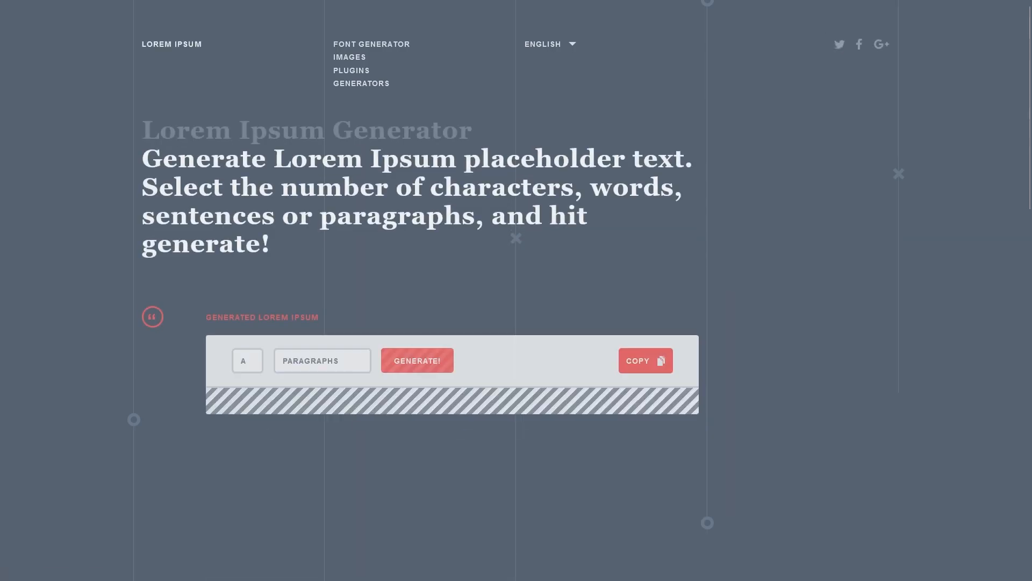
pyautogui.doubleClick(243, 355)
pyautogui.write('1')
pyautogui.press('Return')
pyautogui.moveTo(597, 432); pyautogui.dragTo(329, 414)
pyautogui.moveTo(329, 414); pyautogui.dragTo(232, 414)
pyautogui.hotkey('ctrl', 'c')
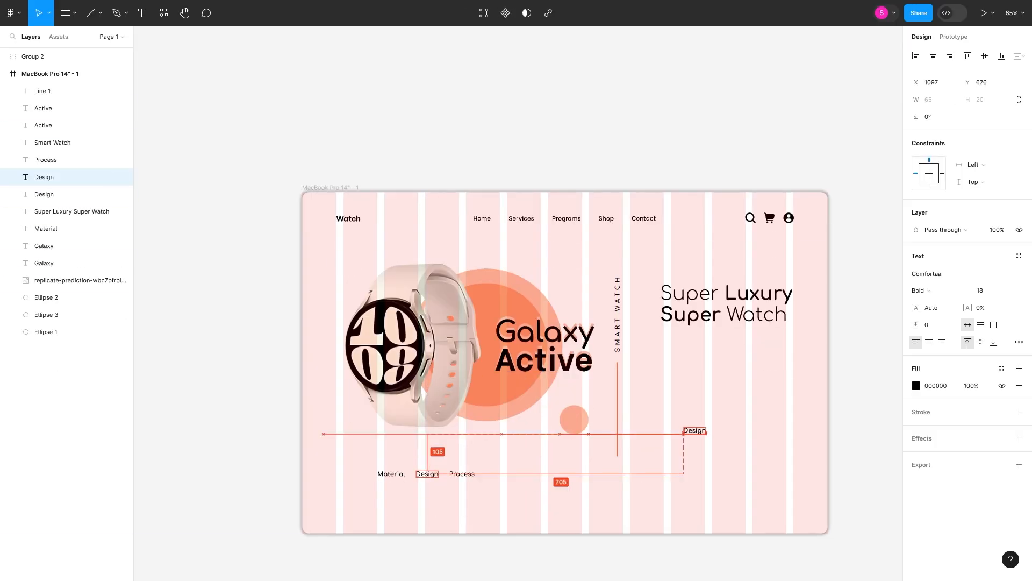
# Step: Back in Figma, place a copy of the Design text below the heading and replace its wording with the copied lorem ipsum
pyautogui.moveTo(695, 431); pyautogui.dragTo(672, 346)
pyautogui.doubleClick(672, 346)
pyautogui.hotkey('ctrl', 'v')
pyautogui.press('Escape')
# Step: Narrow the lorem ipsum text box to 381 px so it wraps under the heading, and set its size to 22
pyautogui.scroll(-2, 672, 349)
pyautogui.hscroll(4, 672, 349)
pyautogui.moveTo(879, 349); pyautogui.dragTo(581, 371)
pyautogui.press('Up')
pyautogui.press('Up')
pyautogui.click(699, 344)
# Step: Delete the paragraph's last sentence and set the text to size 26, 2% letter spacing and 116.5% line height
pyautogui.doubleClick(554, 378)
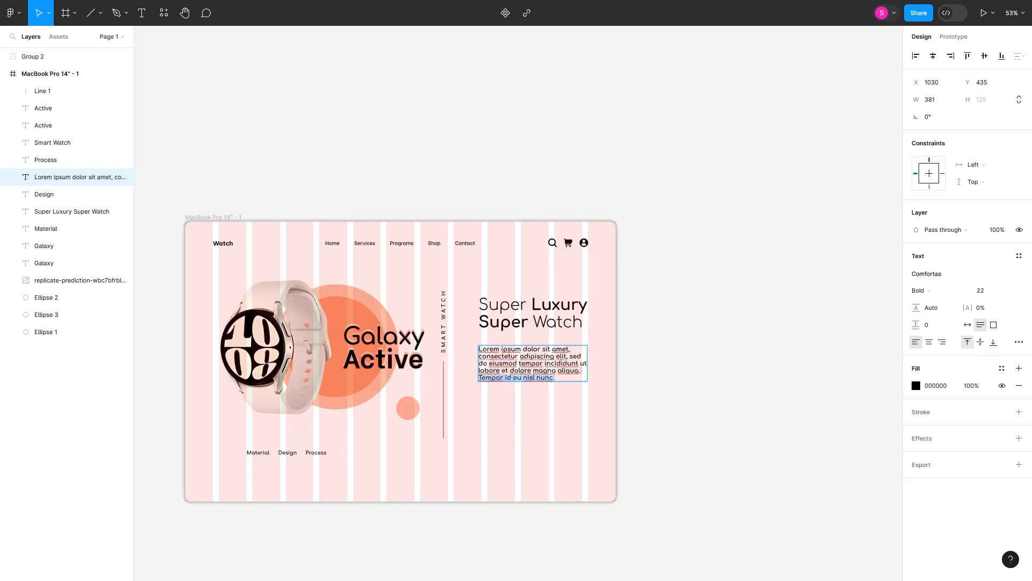
pyautogui.moveTo(968, 307); pyautogui.dragTo(971, 307)
pyautogui.moveTo(916, 307); pyautogui.dragTo(923, 306)
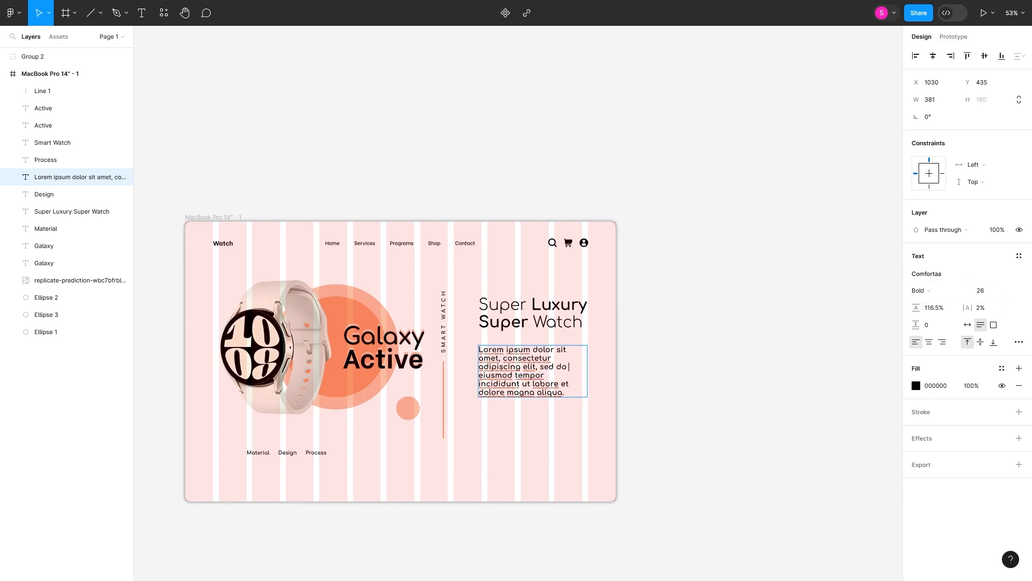
pyautogui.press('Escape')
pyautogui.press('Escape')
# Step: Widen the paragraph's text box to 405 px, move it to X 1022 and nudge the heading left to align with it
pyautogui.click(533, 371)
pyautogui.moveTo(587, 371); pyautogui.dragTo(594, 371)
pyautogui.hotkey('shift', 'Left')
pyautogui.click(68, 212)
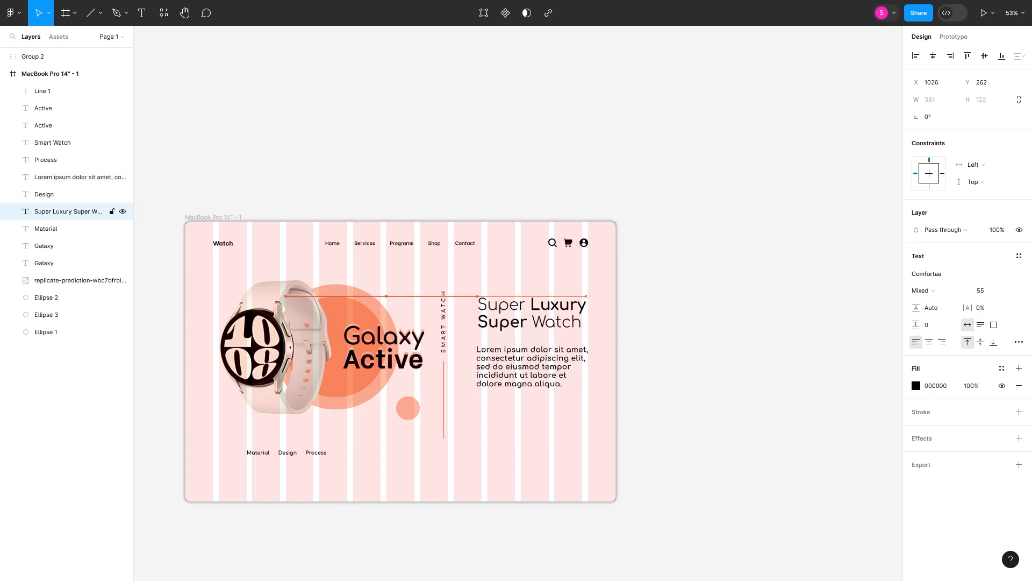
# Step: Set the lorem ipsum paragraph's fill opacity to 62%
pyautogui.doubleClick(532, 367)
pyautogui.click(917, 385)
pyautogui.moveTo(891, 459)
pyautogui.mouseDown()
pyautogui.moveTo(812, 459)
pyautogui.moveTo(876, 460)
pyautogui.mouseUp()
# Step: Draw a rectangle about 311 by 69 px below the lorem ipsum paragraph
pyautogui.click(100, 13)
pyautogui.click(59, 40)
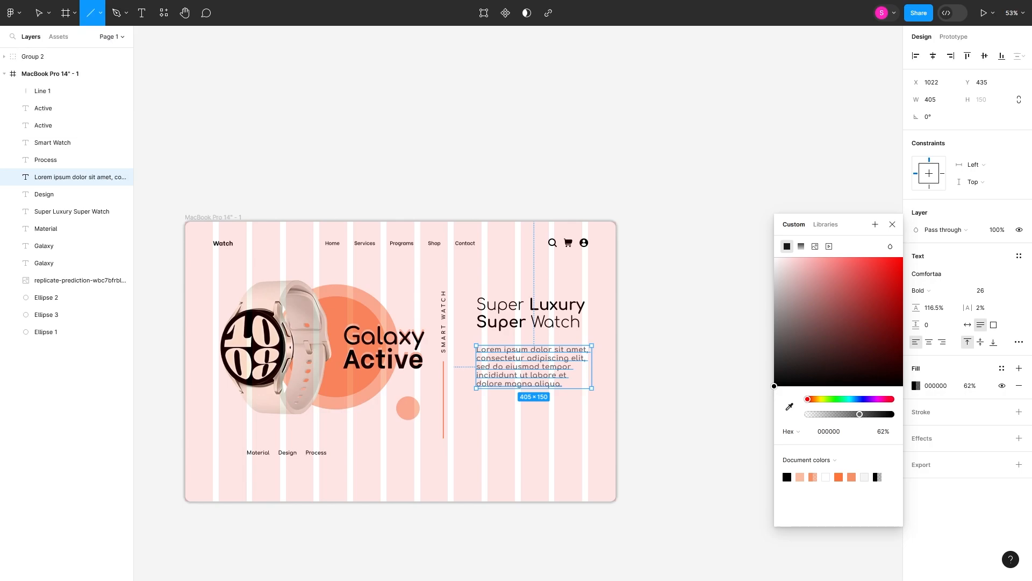
pyautogui.moveTo(475, 409); pyautogui.dragTo(563, 429)
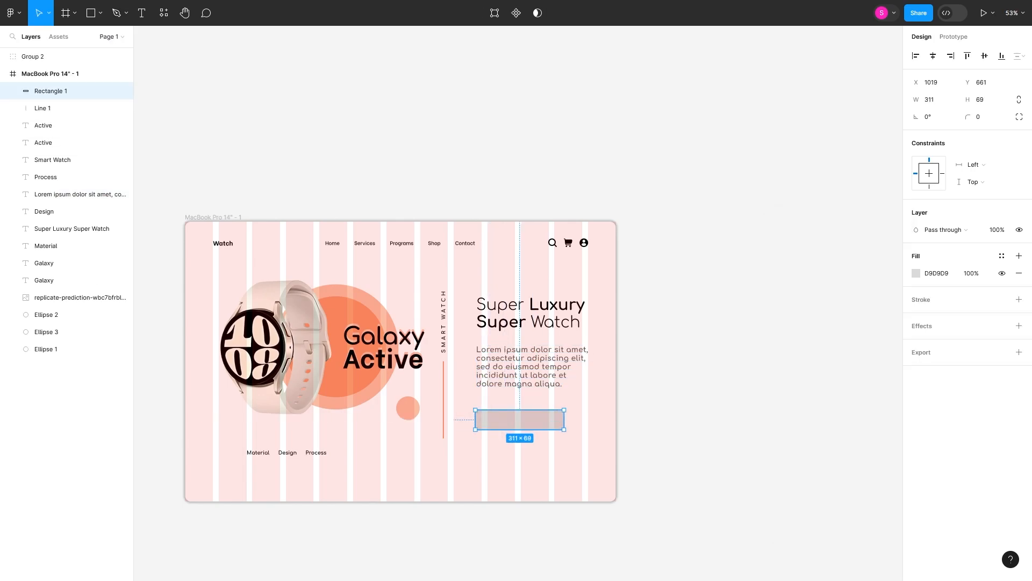
# Step: Fill the rectangle with black (000000) sampled from the watch face
pyautogui.click(916, 273)
pyautogui.click(789, 452)
pyautogui.click(282, 350)
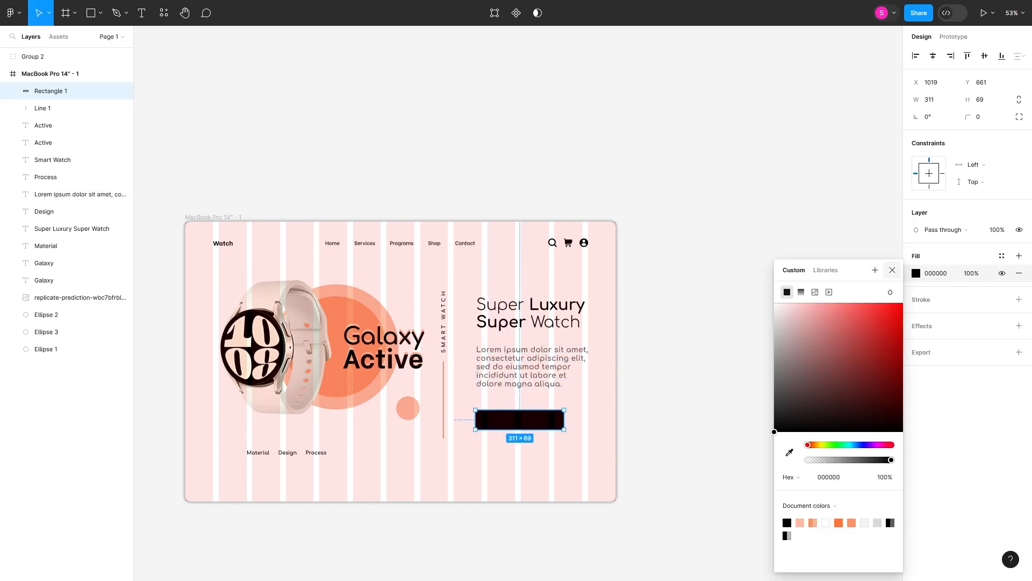
# Step: Add the text "Add to Your Cart" in white inside the black rectangle
pyautogui.click(892, 270)
pyautogui.press('t')
pyautogui.click(495, 424)
pyautogui.write('Add')
pyautogui.moveTo(530, 424)
pyautogui.mouseDown()
pyautogui.moveTo(515, 420)
pyautogui.moveTo(588, 420)
pyautogui.moveTo(646, 403)
pyautogui.mouseUp()
pyautogui.doubleClick(558, 420)
pyautogui.press('Escape')
pyautogui.click(515, 420)
# Step: Draw a horizontal arrow about 61 px long after the Add to Your Cart text and set its stroke to white (FFFFFF)
pyautogui.click(100, 13)
pyautogui.click(67, 65)
pyautogui.scroll(5, 546, 425)
pyautogui.click(916, 299)
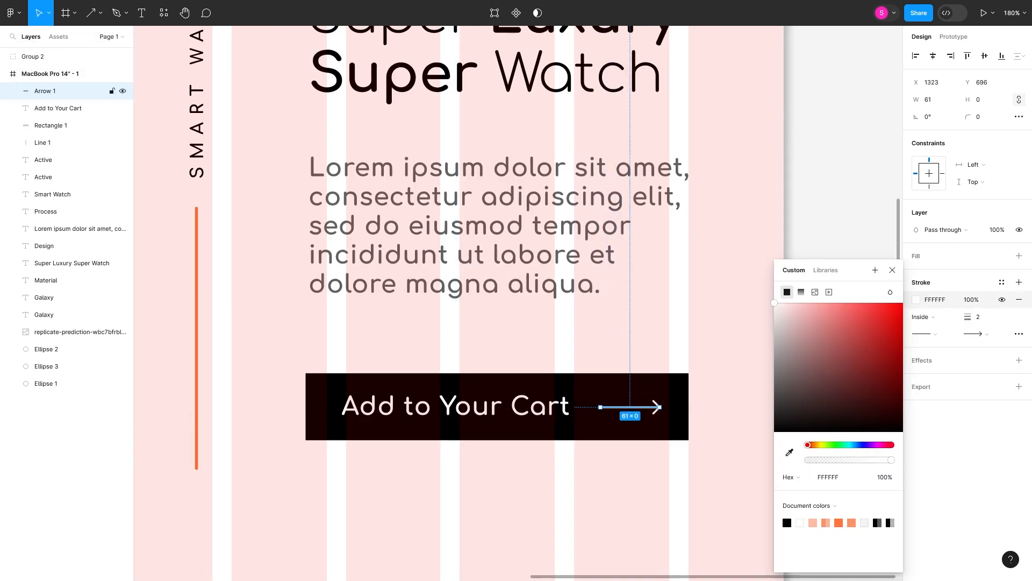
pyautogui.press('Escape')
pyautogui.press('Escape')
pyautogui.hotkey('shift', '1')
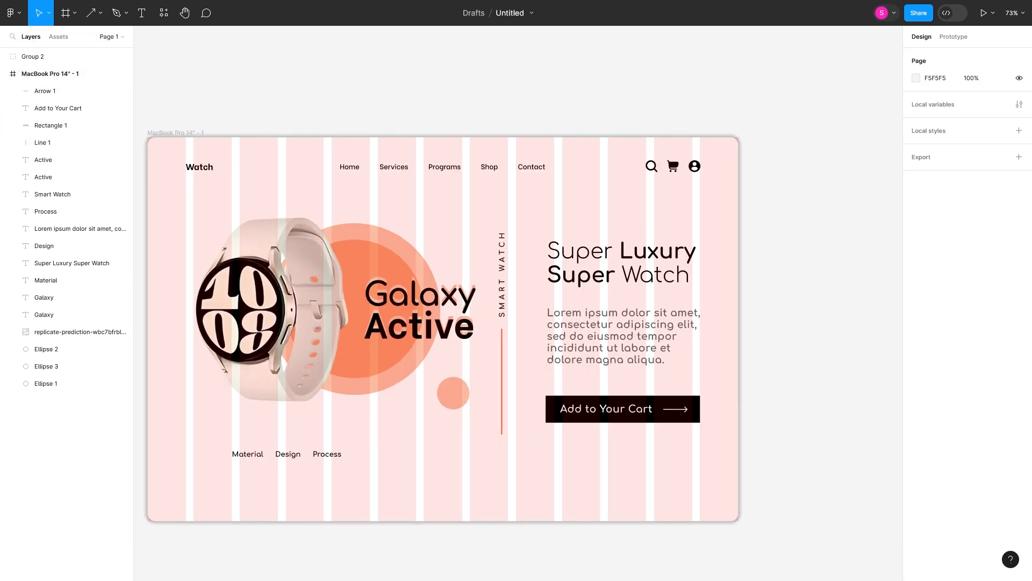
# Step: Duplicate the Process label below the right end of the cart button and change its text to "Share"
pyautogui.keyDown('alt'); pyautogui.moveTo(327, 454); pyautogui.dragTo(686, 469); pyautogui.keyUp('alt')
pyautogui.doubleClick(686, 469)
pyautogui.write('एपोीा')
pyautogui.click(916, 385)
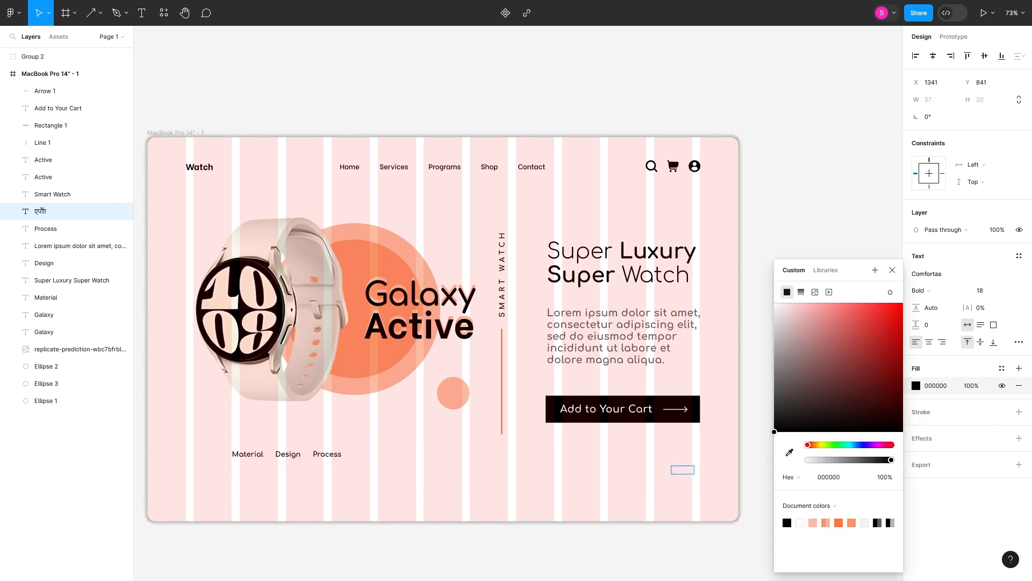
pyautogui.press('BackSpace')
pyautogui.press('BackSpace')
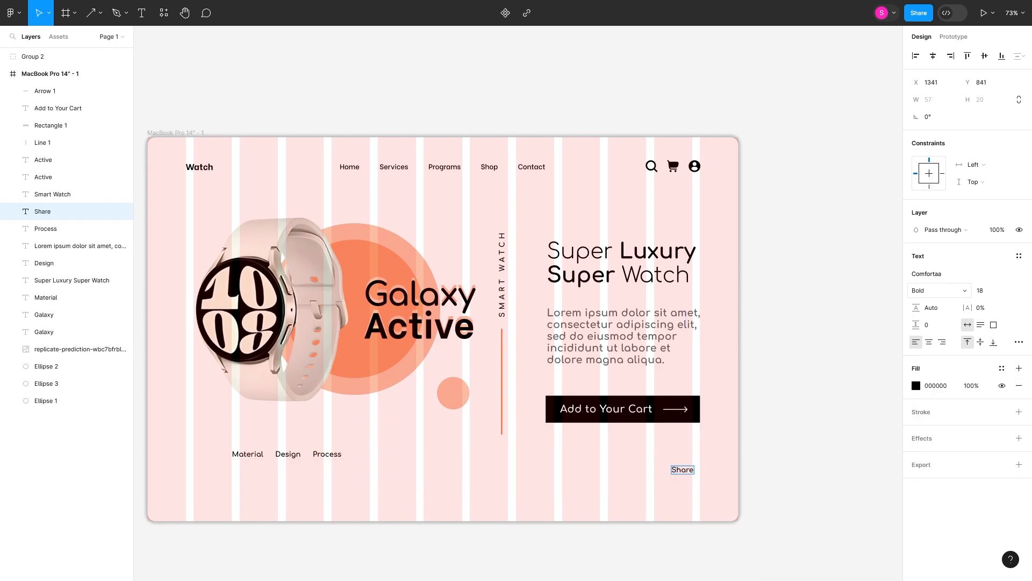
# Step: Draw a vertical line about 56 px long beside the Share label and set its stroke color to orange FF753A
pyautogui.click(100, 12)
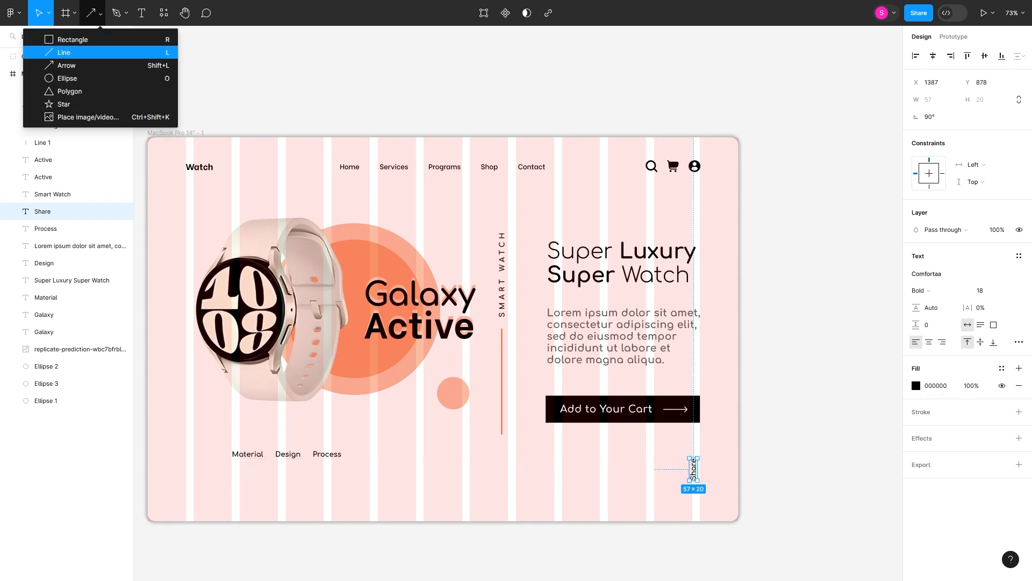
pyautogui.click(59, 50)
pyautogui.scroll(5, 722, 466)
pyautogui.moveTo(577, 433); pyautogui.dragTo(577, 529)
pyautogui.click(925, 334)
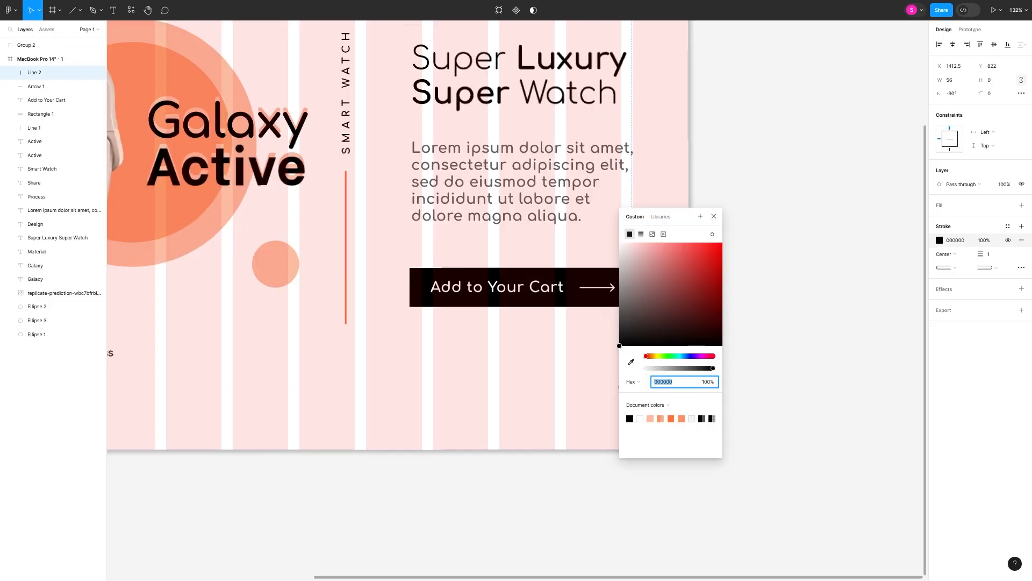
pyautogui.press('Escape')
pyautogui.click(663, 383)
pyautogui.click(631, 375)
pyautogui.click(988, 254)
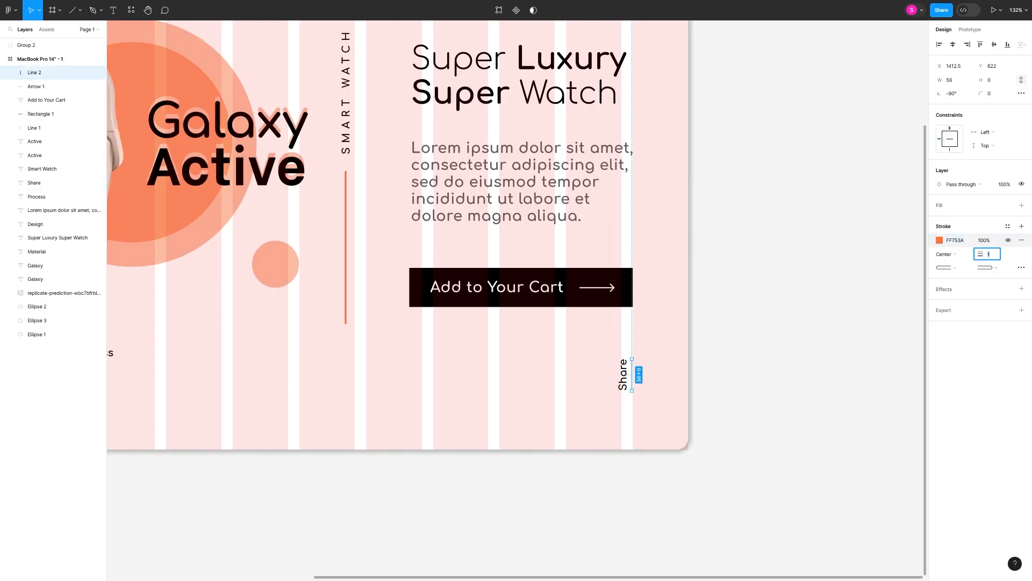
pyautogui.scroll(-5, 684, 386)
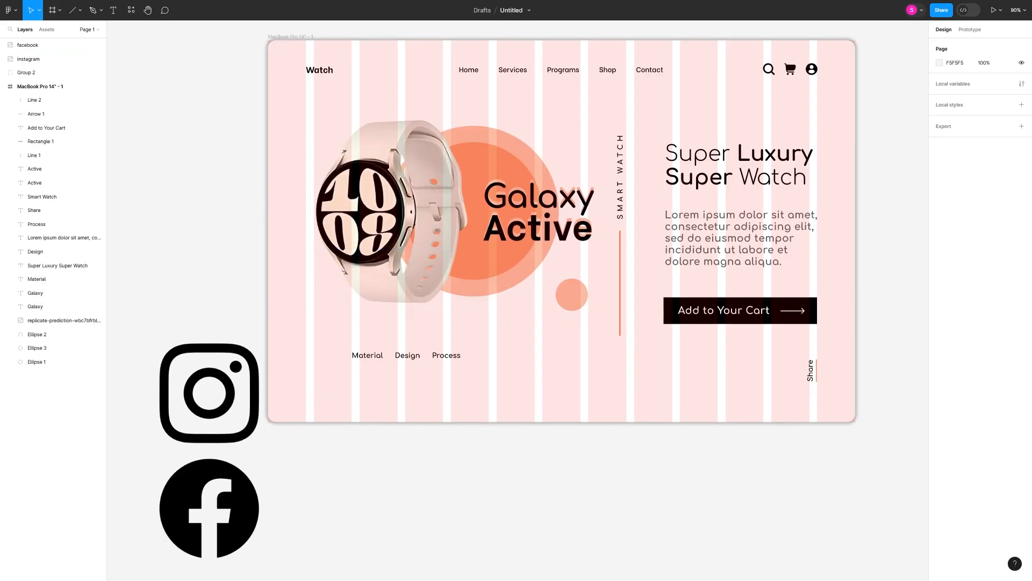
# Step: Shrink the Instagram and Facebook icons into the page's lower-left margin and shift the Material, Design and Process labels right toward the orange line
pyautogui.click(208, 392)
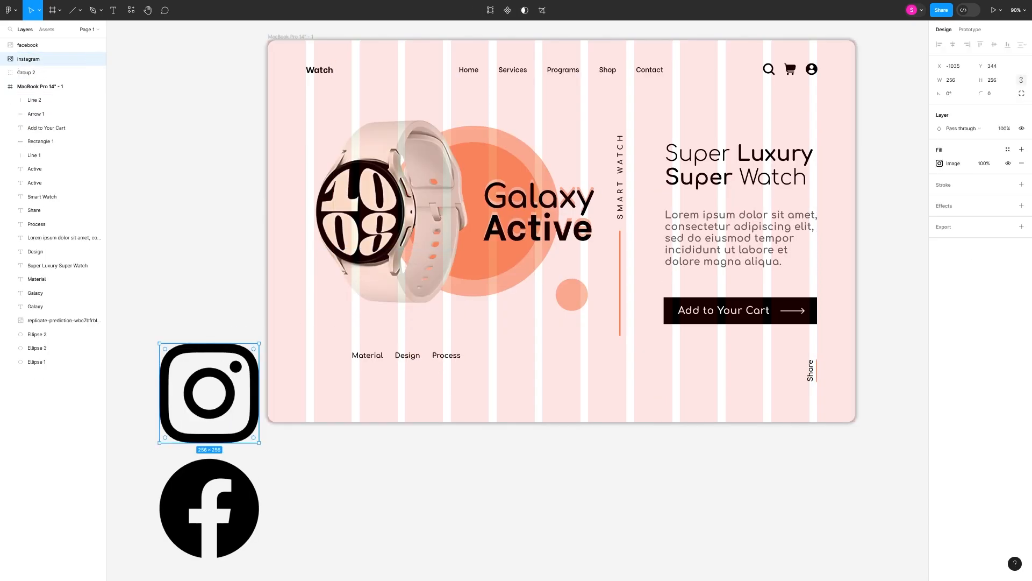
pyautogui.keyDown('shift'); pyautogui.click(207, 506); pyautogui.keyUp('shift')
pyautogui.moveTo(156, 341); pyautogui.dragTo(468, 367)
pyautogui.click(312, 377)
pyautogui.click(312, 353)
pyautogui.moveTo(407, 356); pyautogui.dragTo(563, 359)
pyautogui.press('l')
pyautogui.moveTo(828, 289)
pyautogui.mouseDown()
pyautogui.moveTo(805, 288)
pyautogui.moveTo(465, 85)
pyautogui.moveTo(440, 117)
pyautogui.mouseUp()
pyautogui.scroll(5, 466, 86)
pyautogui.press('Delete')
# Step: Draw a 3 by 3 px circle centred below the Home navigation label
pyautogui.click(79, 10)
pyautogui.click(56, 67)
pyautogui.scroll(3, 439, 116)
pyautogui.keyDown('shift'); pyautogui.click(553, 104); pyautogui.keyUp('shift')
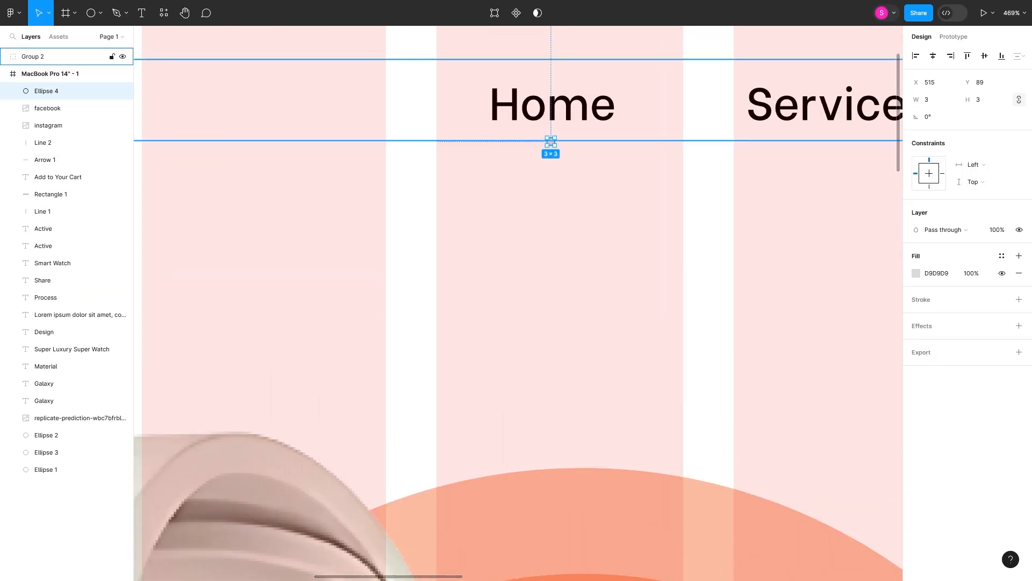
# Step: Recolor the Home navigation label with orange sampled from the circle behind the watch
pyautogui.keyDown('ctrl'); pyautogui.keyDown('shift'); pyautogui.click(553, 105); pyautogui.keyUp('shift'); pyautogui.keyUp('ctrl')
pyautogui.click(916, 411)
pyautogui.click(789, 452)
pyautogui.scroll(-2, 853, 76)
pyautogui.click(592, 537)
pyautogui.scroll(2, 551, 178)
# Step: Fill the small dot below Home with orange FF6C2D
pyautogui.click(551, 179)
pyautogui.click(916, 273)
pyautogui.click(790, 452)
pyautogui.click(553, 143)
# Step: Enlarge the orange dot below the Home label slightly
pyautogui.scroll(-8, 640, 192)
pyautogui.scroll(1, 640, 192)
pyautogui.click(47, 212)
pyautogui.scroll(8, 561, 187)
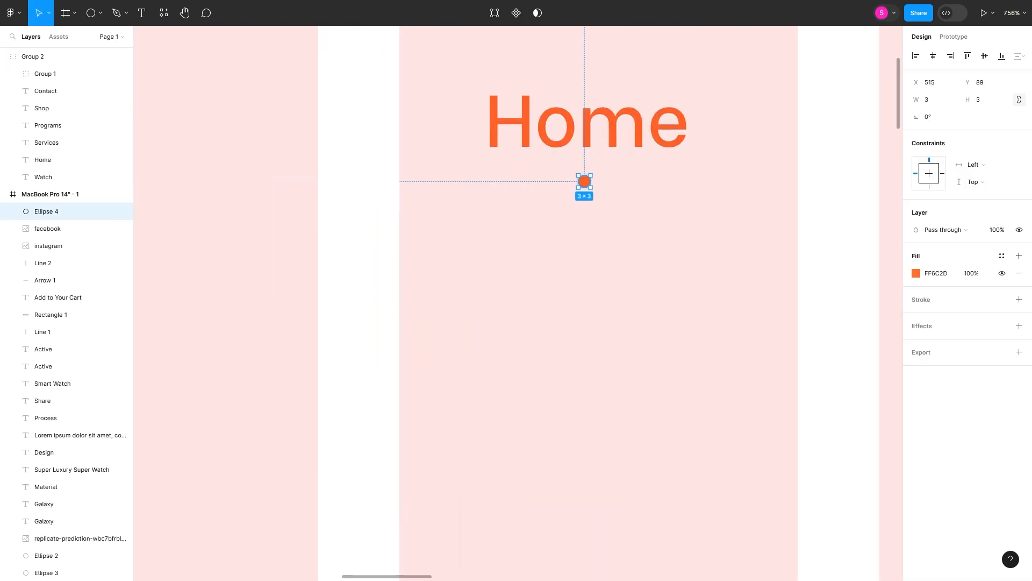
pyautogui.moveTo(591, 187); pyautogui.dragTo(598, 195)
pyautogui.scroll(-10, 651, 231)
pyautogui.click(651, 177)
pyautogui.hscroll(4, 650, 232)
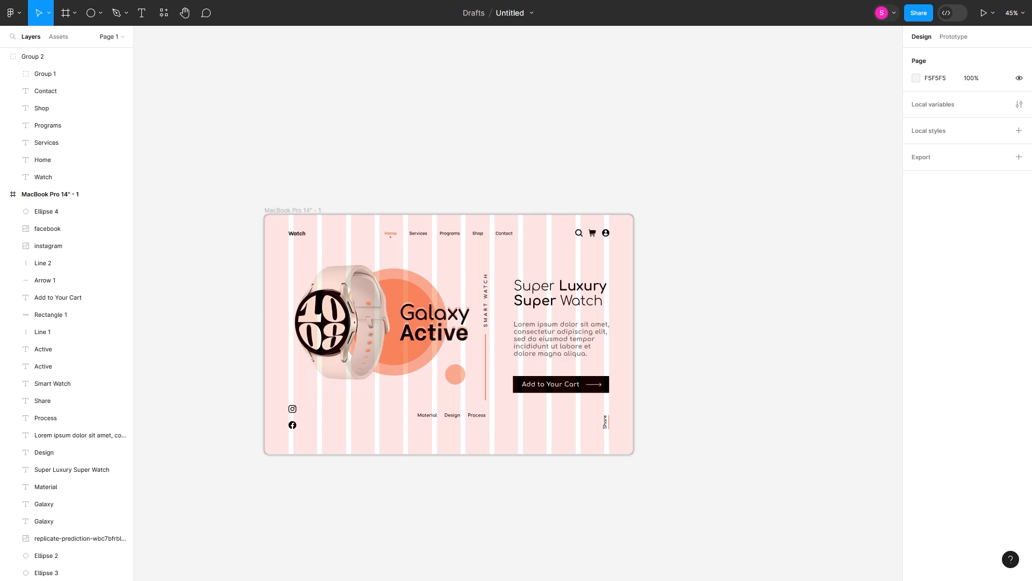
# Step: Duplicate the Watch logo text, set its font size to 88 and give it a black fill at 10% opacity
pyautogui.moveTo(297, 233); pyautogui.dragTo(627, 222)
pyautogui.click(981, 221)
pyautogui.click(916, 316)
pyautogui.click(800, 536)
pyautogui.moveTo(550, 397); pyautogui.dragTo(528, 452)
pyautogui.moveTo(841, 460); pyautogui.dragTo(816, 460)
# Step: Resize the large faded Watch text's box and place it near the page's bottom edge, to the right of the Facebook icon
pyautogui.moveTo(528, 451); pyautogui.dragTo(468, 303)
pyautogui.moveTo(542, 395); pyautogui.dragTo(581, 499)
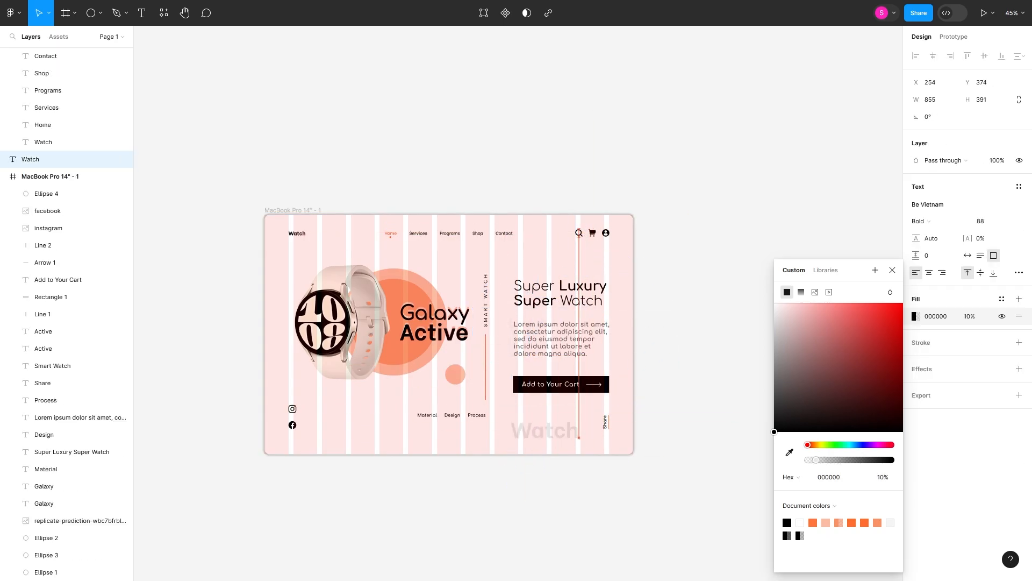
pyautogui.moveTo(370, 437); pyautogui.dragTo(369, 434)
# Step: Duplicate the orange circle behind the watch, scale the copy to 122 by 122 px and place it on the page's bottom edge
pyautogui.click(400, 352)
pyautogui.moveTo(401, 352); pyautogui.dragTo(542, 491)
pyautogui.moveTo(579, 504); pyautogui.dragTo(523, 447)
pyautogui.moveTo(507, 432); pyautogui.dragTo(559, 457)
# Step: Add a drop shadow to the copied circle with color F89266 at 100%, Y offset 0 and blur 33.4
pyautogui.click(1019, 256)
pyautogui.click(915, 273)
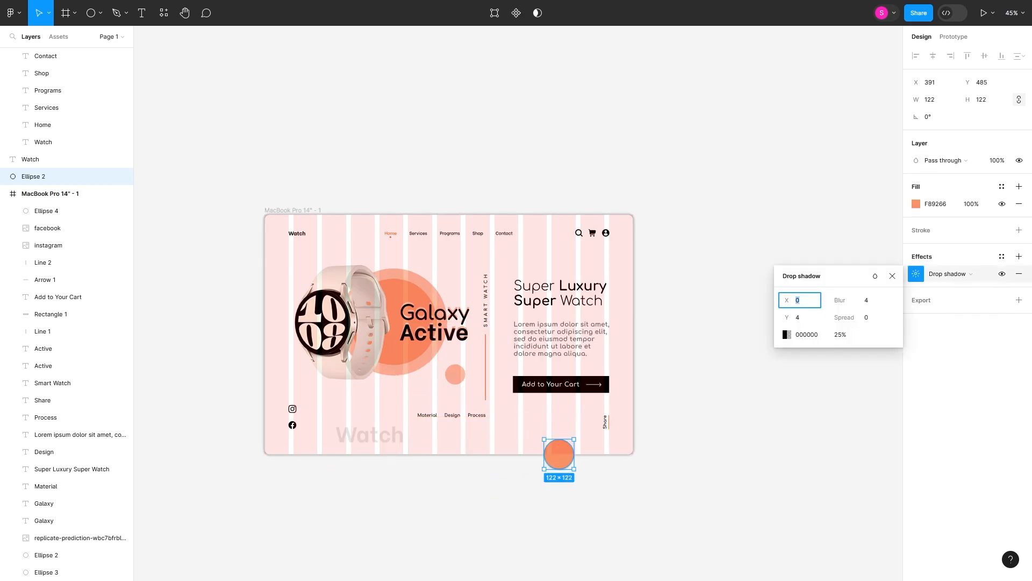
pyautogui.click(786, 334)
pyautogui.click(661, 452)
pyautogui.click(394, 322)
pyautogui.moveTo(840, 300); pyautogui.dragTo(894, 308)
# Step: Move the shadowed circle's layer into the MacBook Pro frame, raise the faded Watch text slightly and center the circle beneath it
pyautogui.moveTo(33, 176); pyautogui.dragTo(37, 196)
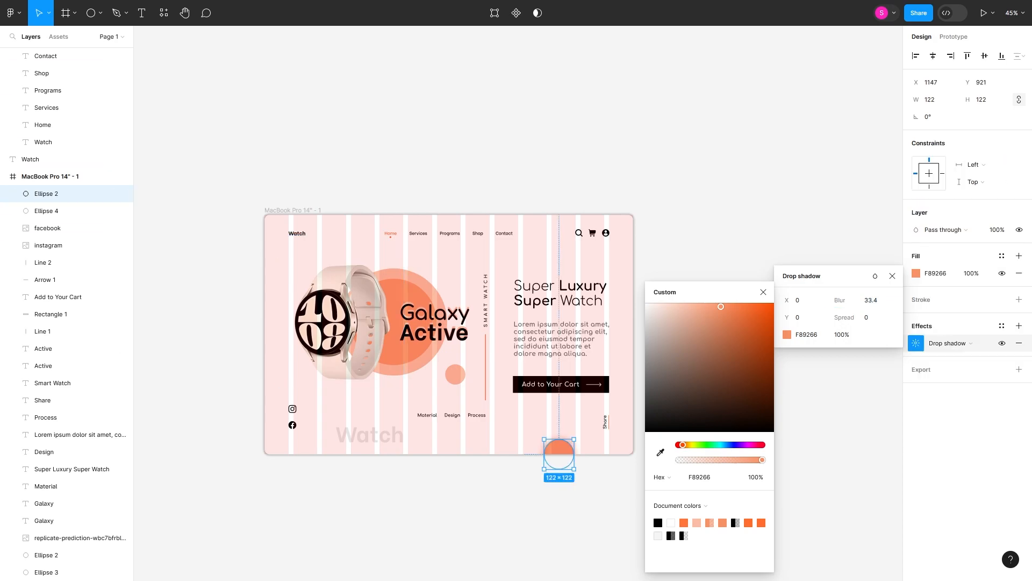
pyautogui.press('Escape')
pyautogui.moveTo(370, 434)
pyautogui.mouseDown()
pyautogui.moveTo(506, 442)
pyautogui.moveTo(362, 416)
pyautogui.mouseUp()
pyautogui.moveTo(559, 445); pyautogui.dragTo(366, 448)
pyautogui.press('Escape')
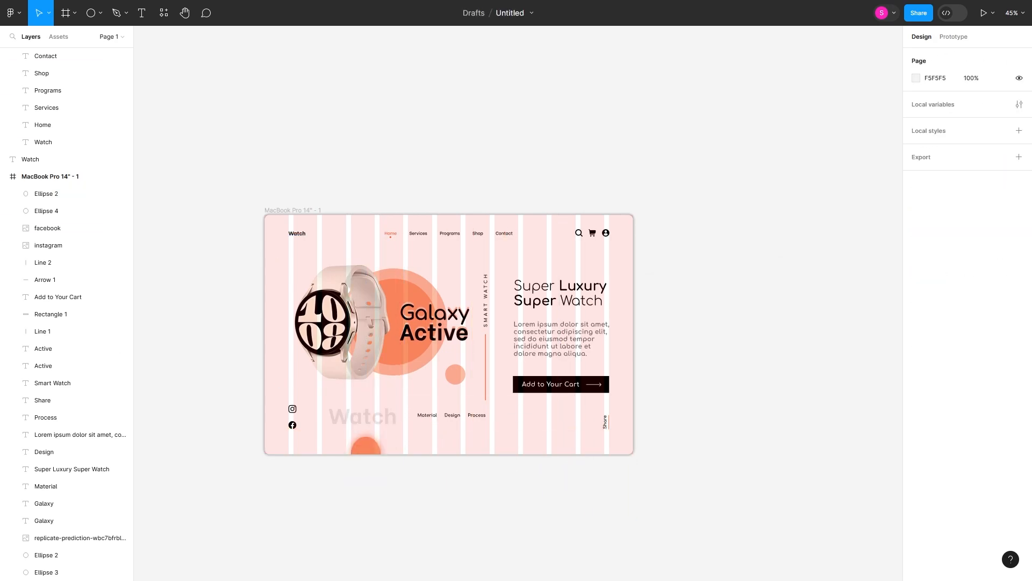
# Step: Hide the column layout grid of the MacBook Pro 14" frame
pyautogui.click(293, 210)
pyautogui.click(1007, 223)
pyautogui.press('Escape')
pyautogui.scroll(-1, 449, 334)
pyautogui.hscroll(-2, 449, 334)
pyautogui.hscroll(1, 449, 334)
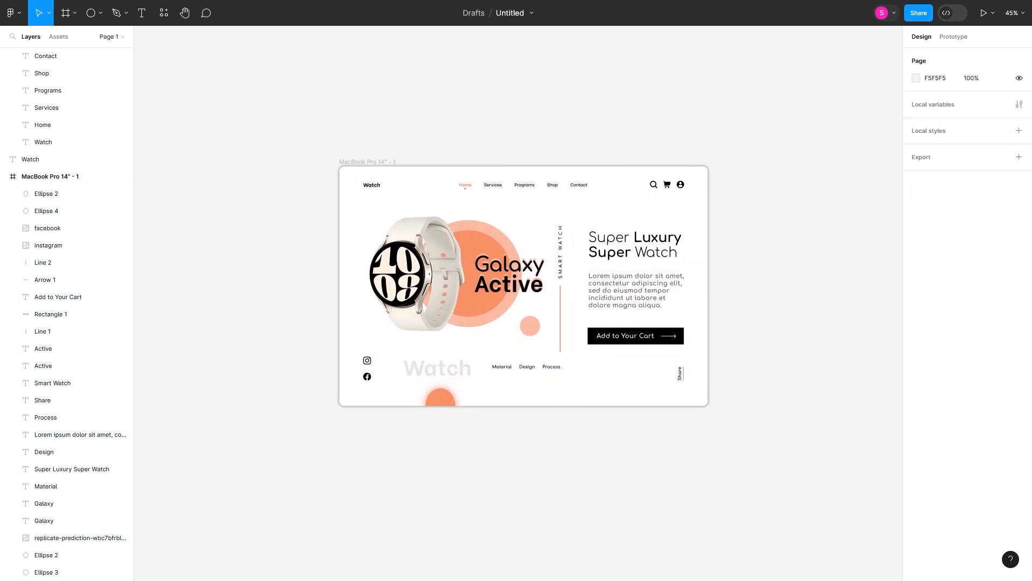